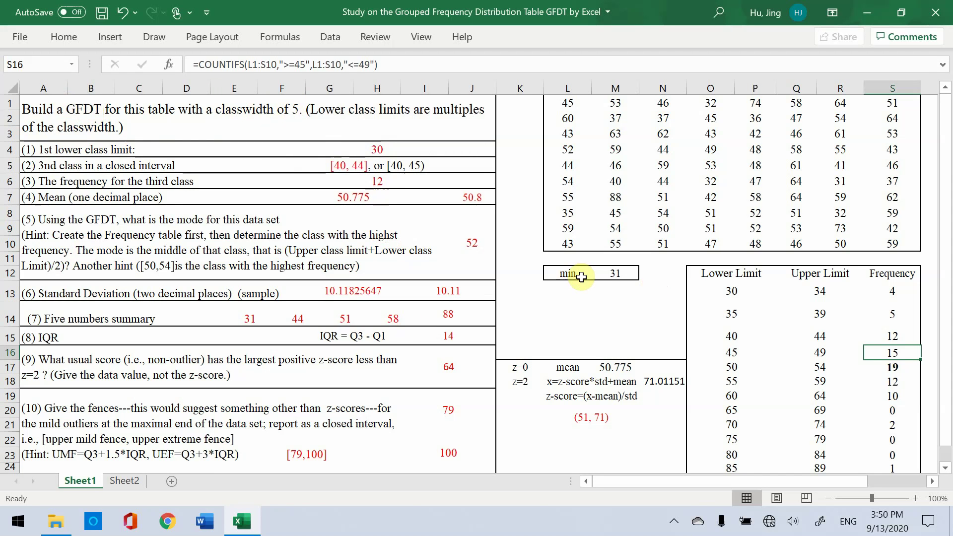
Step: Enter =COUNTIFS(L1:S10,">=40",L1:S10,"<45") in F6 so the third-class frequency shows 12
{"action": "left_click", "coordinate": [625, 277]}
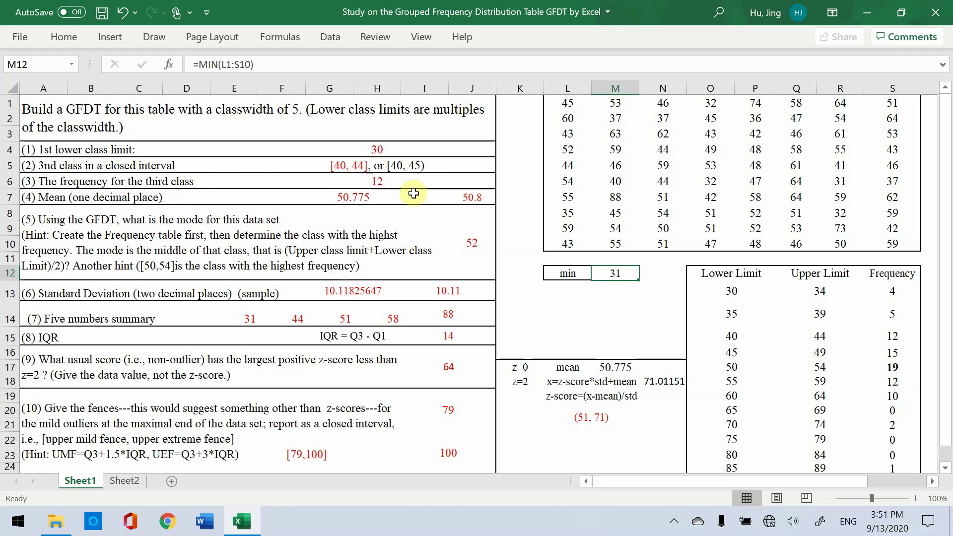
{"action": "left_click", "coordinate": [376, 183]}
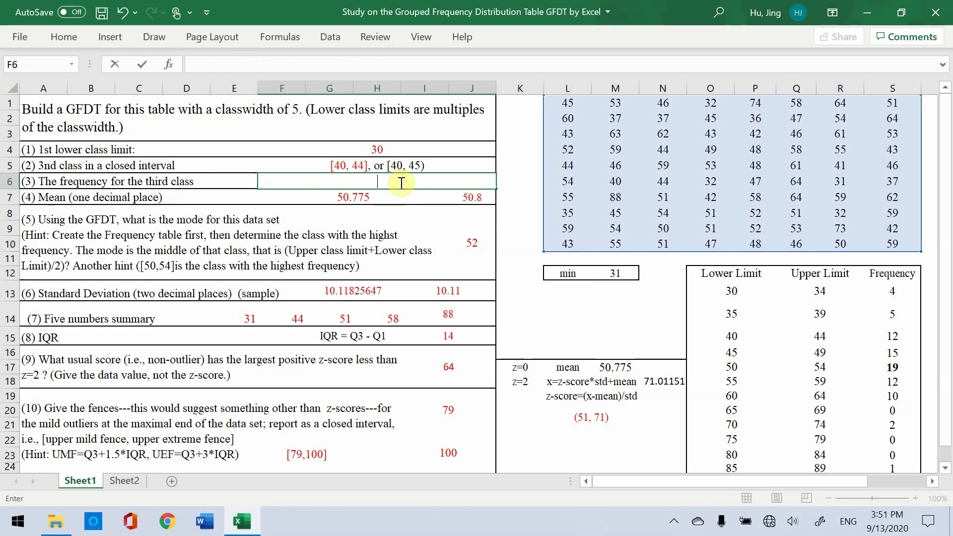
{"action": "type", "text": "=COUNTIFS("}
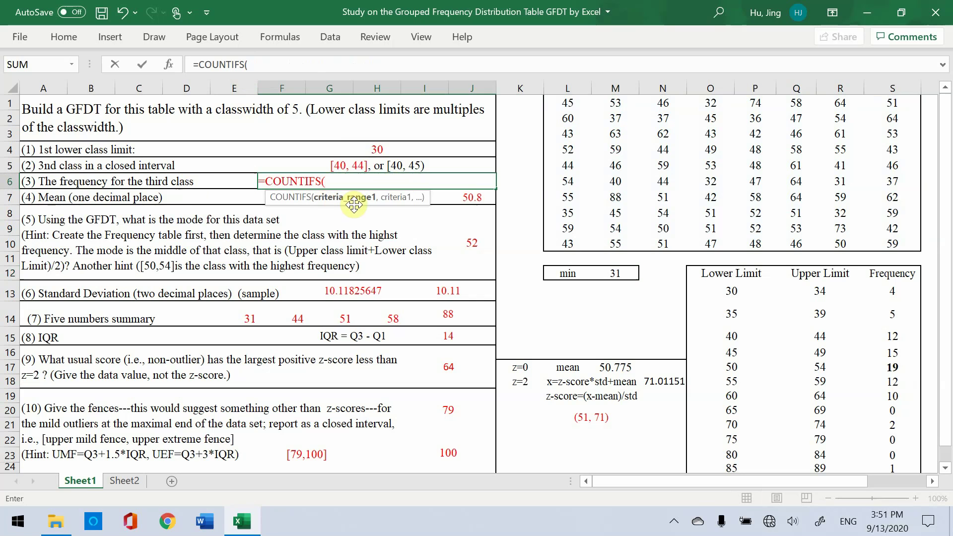
{"action": "left_click_drag", "start_coordinate": [559, 96], "coordinate": [888, 242]}
{"action": "type", "text": ","}
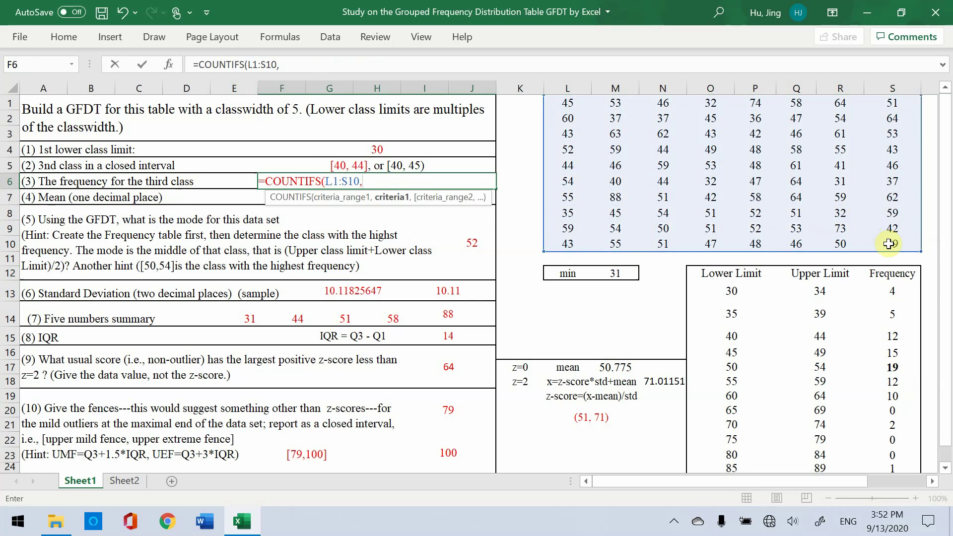
{"action": "type", "text": "\">=40\","}
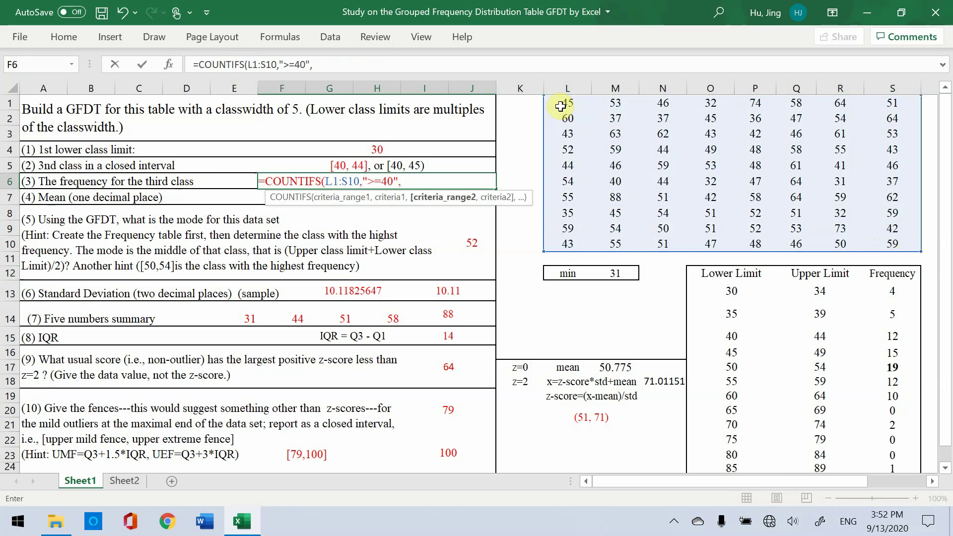
{"action": "left_click_drag", "start_coordinate": [556, 102], "coordinate": [876, 243]}
{"action": "type", "text": ","}
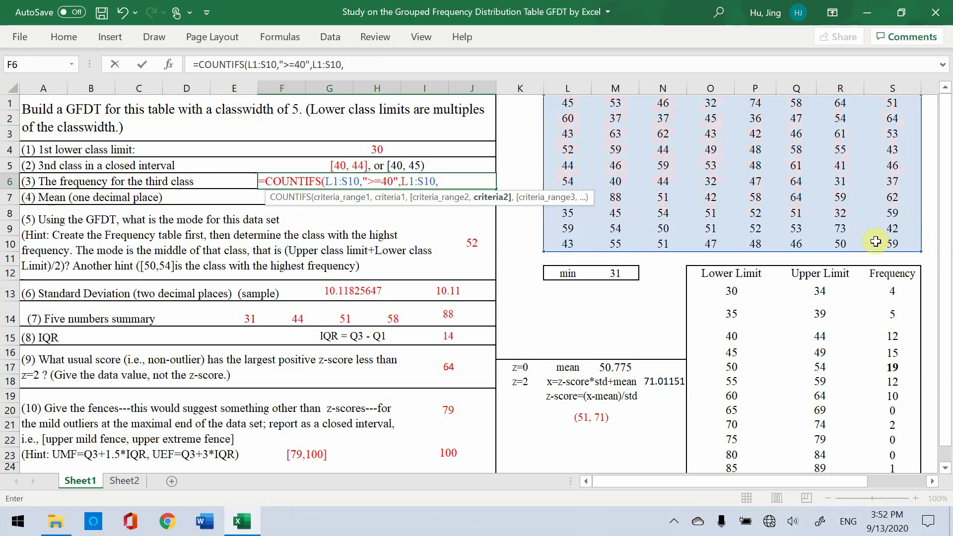
{"action": "type", "text": "\"<45\""}
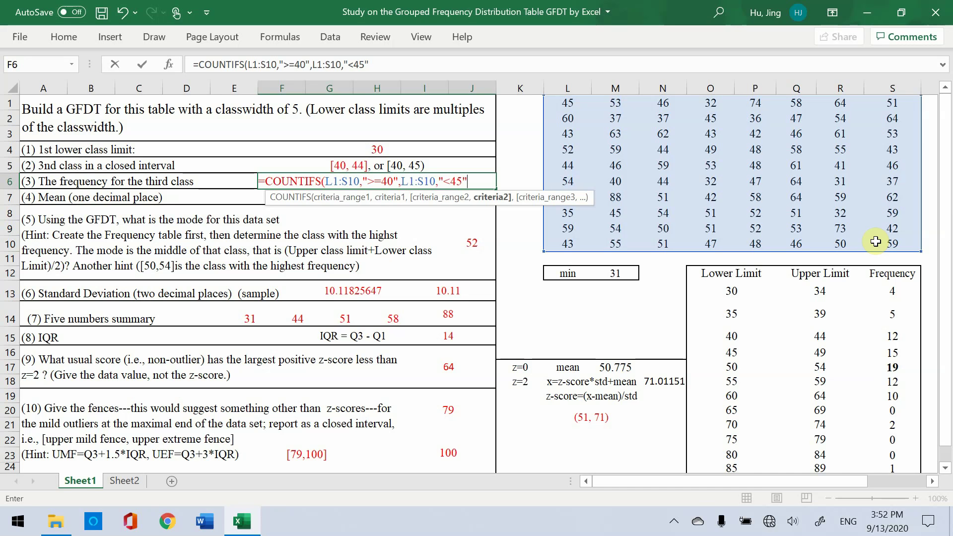
{"action": "type", "text": ")"}
{"action": "key", "text": "Return"}
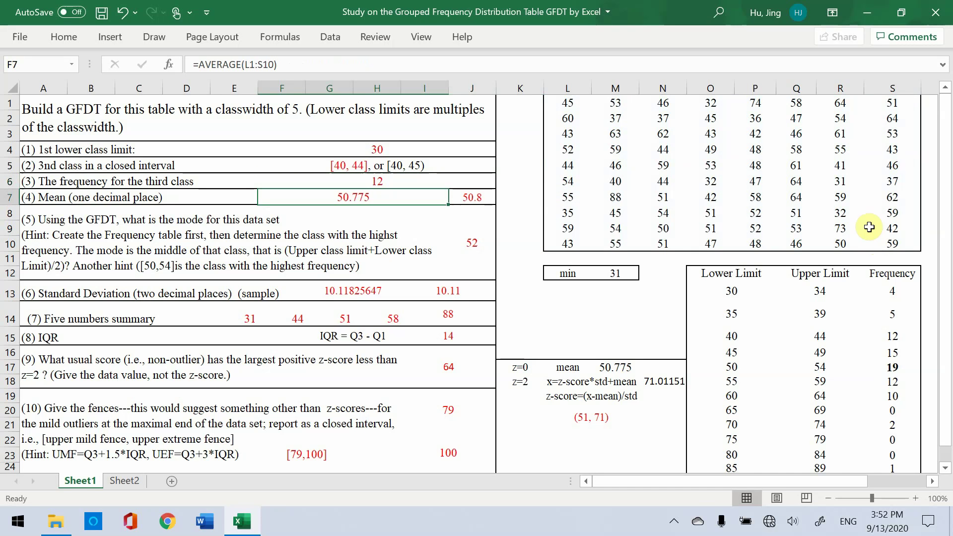
{"action": "left_click", "coordinate": [386, 176]}
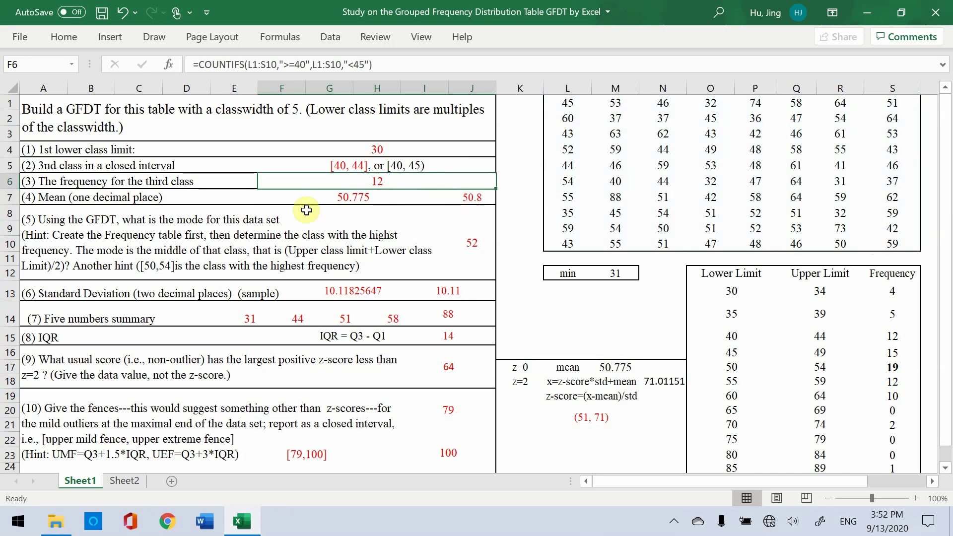
Step: Select the mean answer cell to check its AVERAGE formula
{"action": "left_click", "coordinate": [358, 199]}
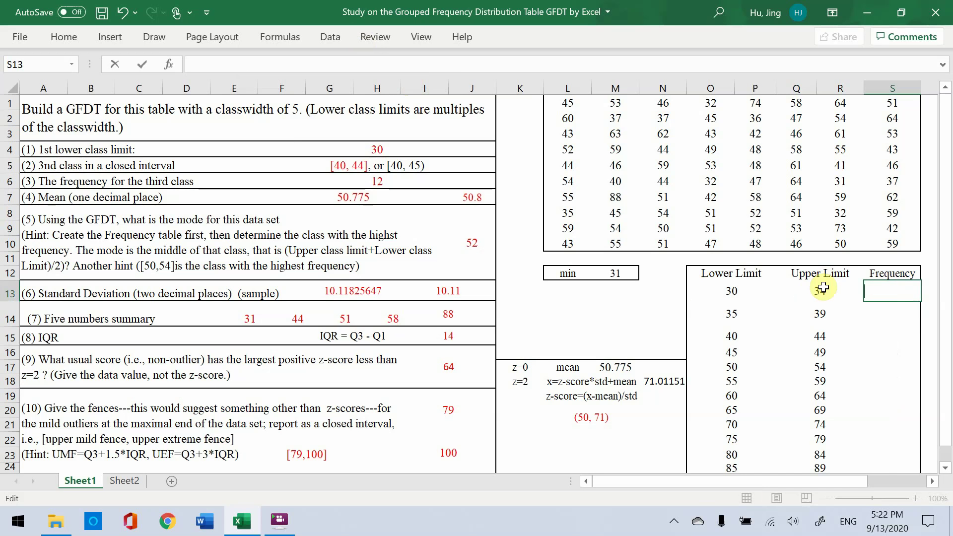
Step: Enter =COUNTIFS($L$1:$S$10,">=30",$L$1:$S$10,"<35") in S13 and fill it down to S24
{"action": "type", "text": "COUNTIFS("}
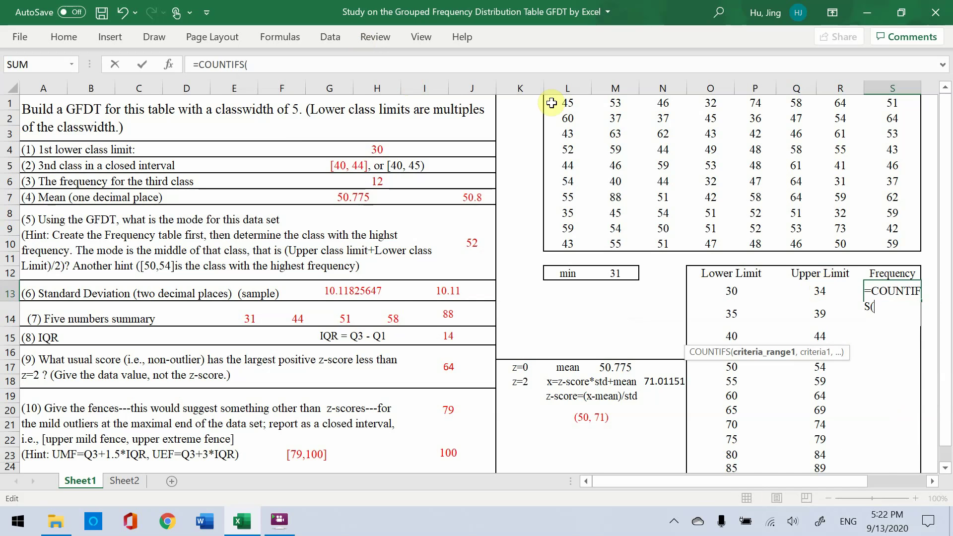
{"action": "left_click_drag", "start_coordinate": [551, 102], "coordinate": [886, 241]}
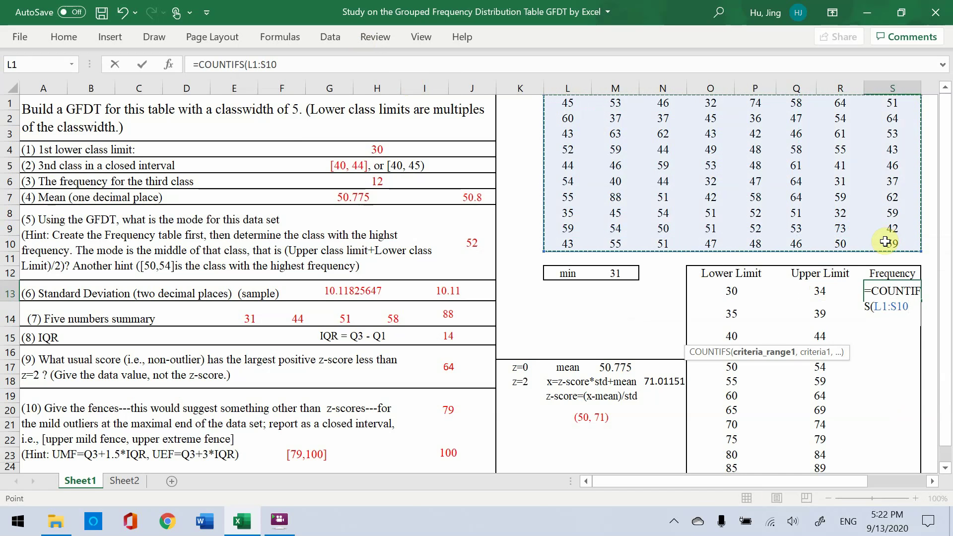
{"action": "key", "text": "F4"}
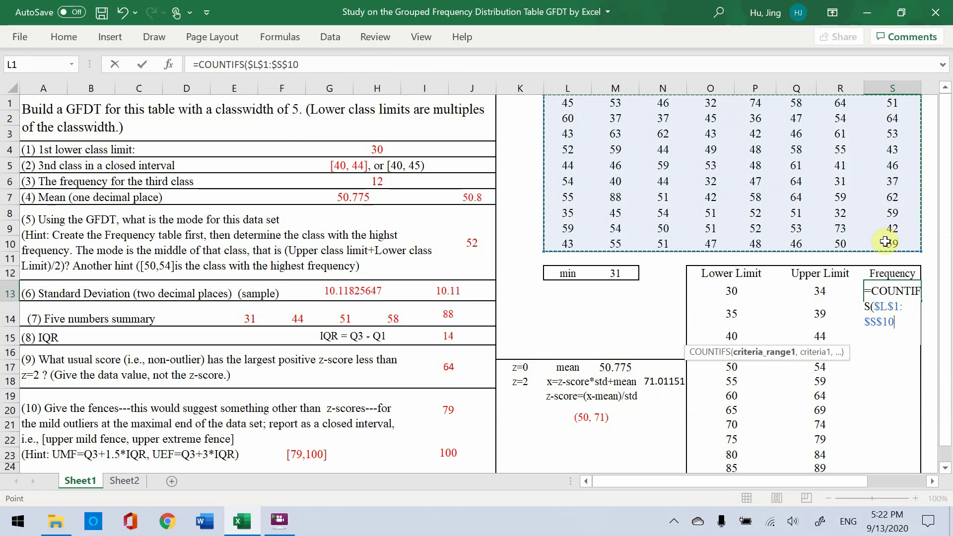
{"action": "type", "text": ",\">"}
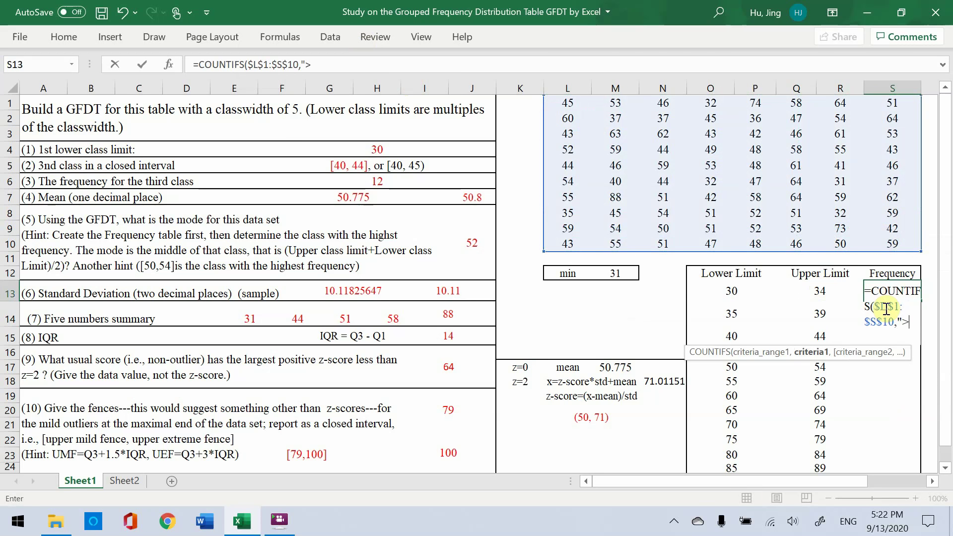
{"action": "type", "text": "=30"}
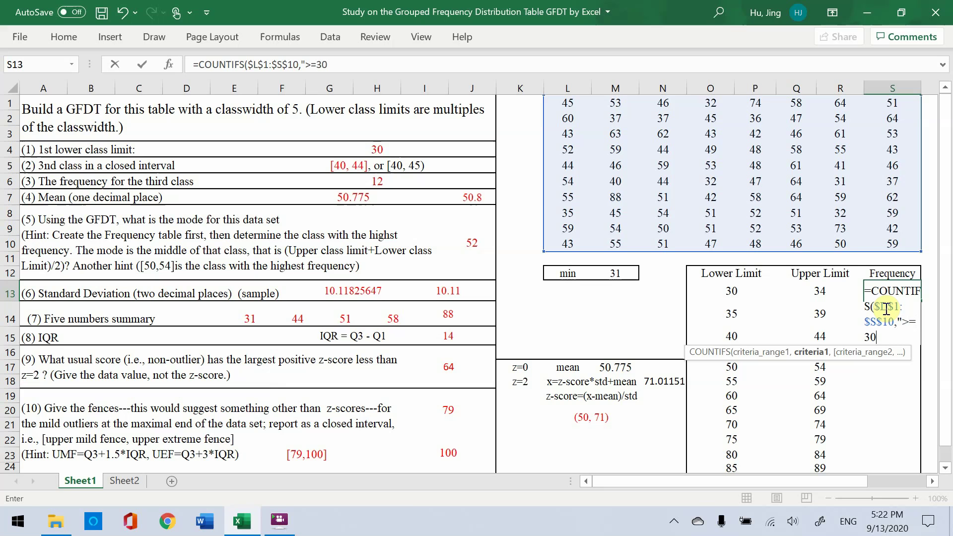
{"action": "type", "text": "\""}
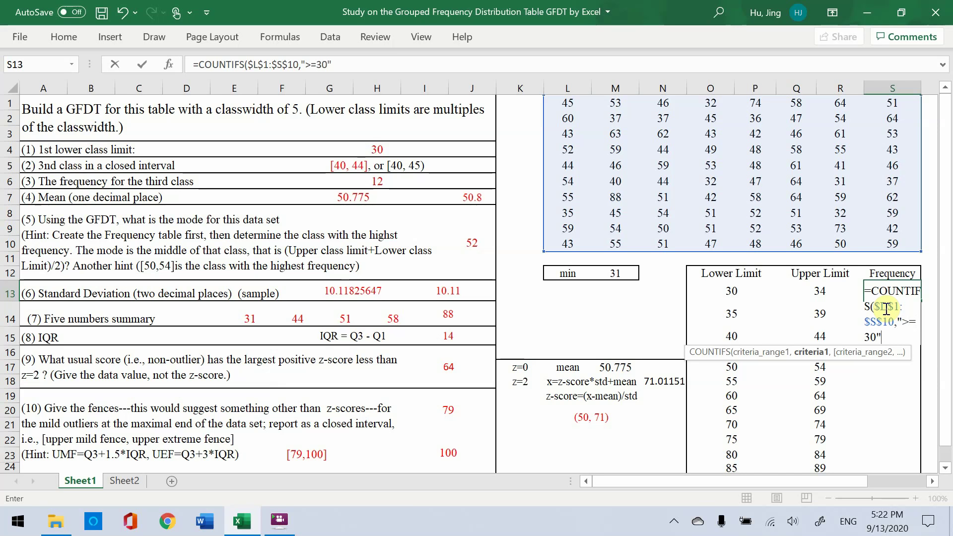
{"action": "type", "text": ","}
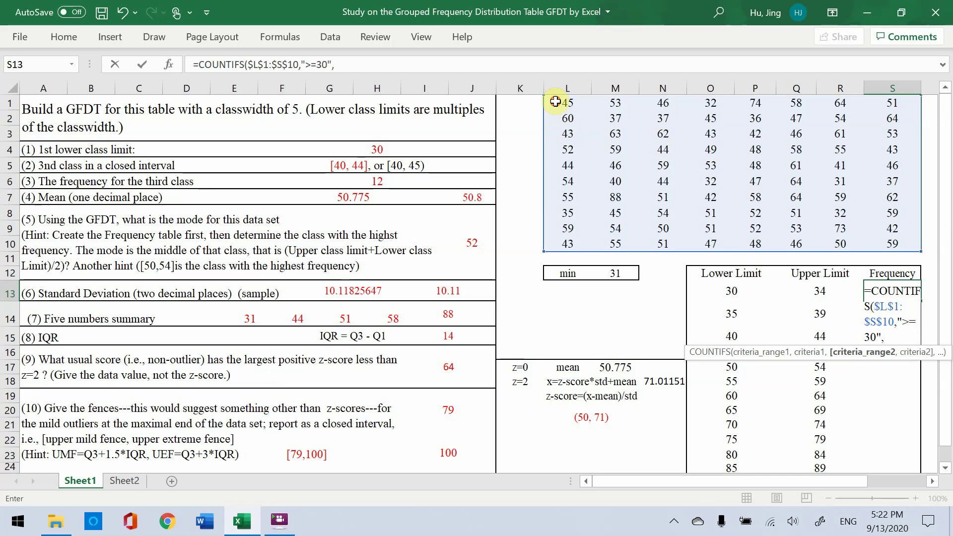
{"action": "left_click_drag", "start_coordinate": [556, 102], "coordinate": [873, 240]}
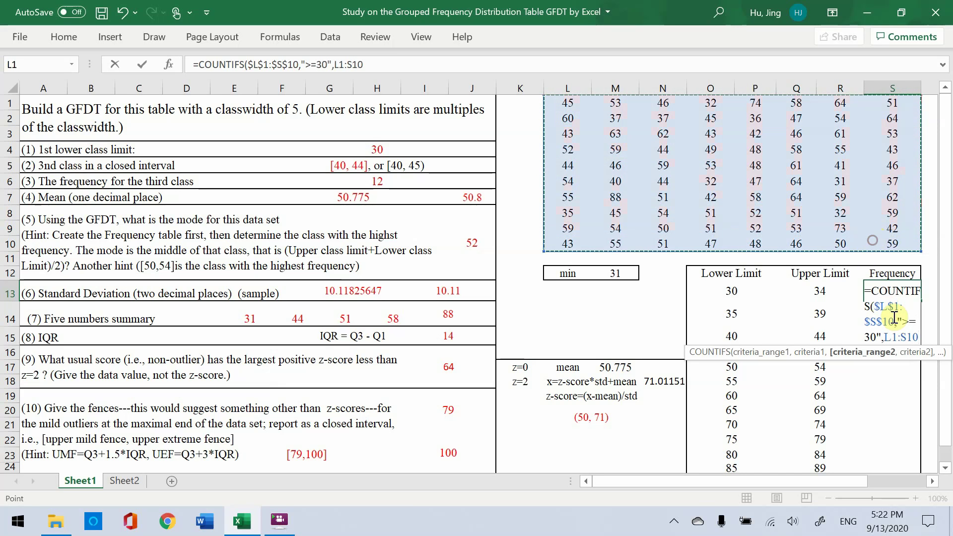
{"action": "key", "text": "F4"}
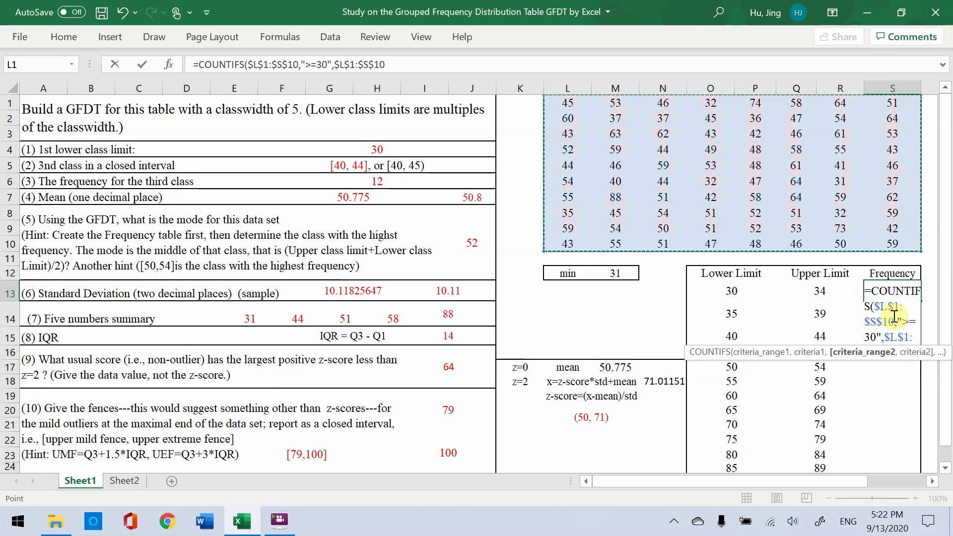
{"action": "type", "text": ",\"<35"}
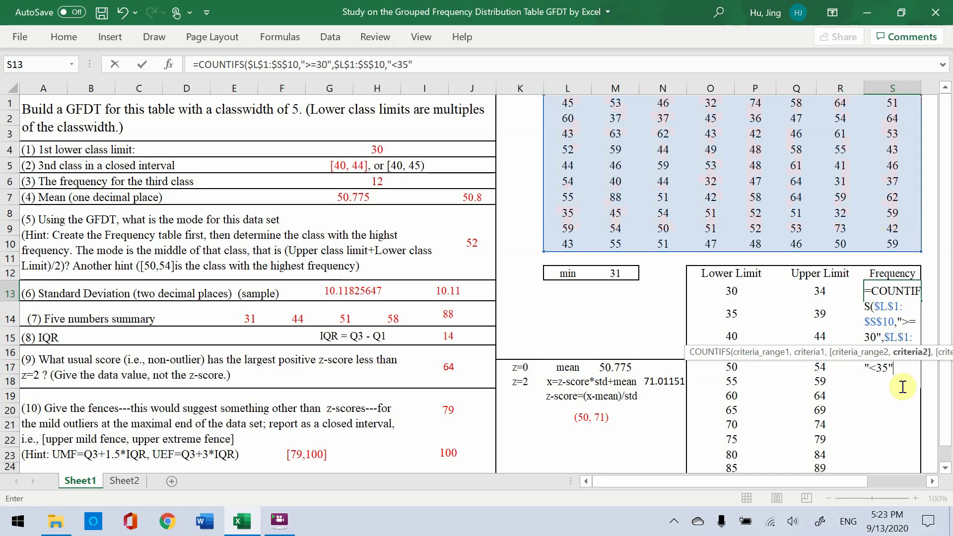
{"action": "type", "text": ")"}
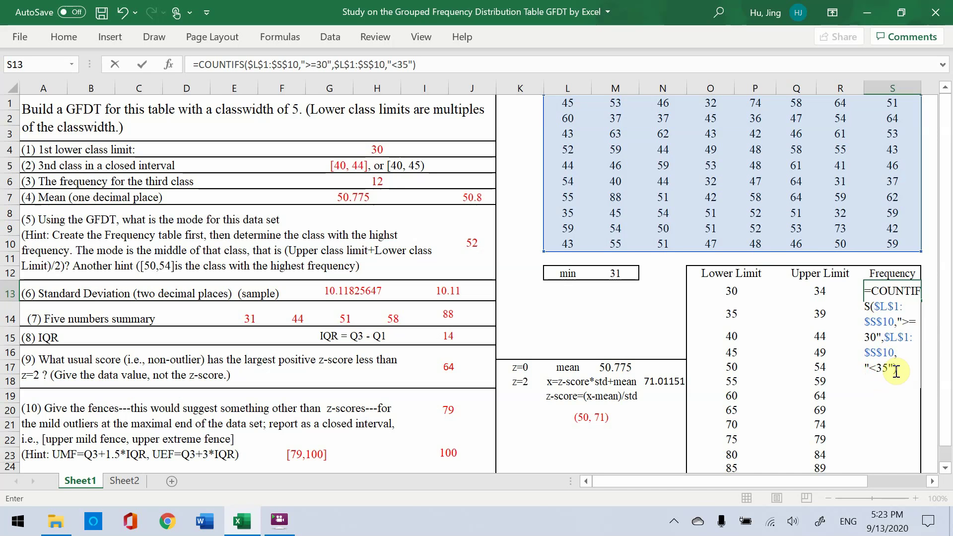
{"action": "key", "text": "Return"}
{"action": "left_click", "coordinate": [872, 289]}
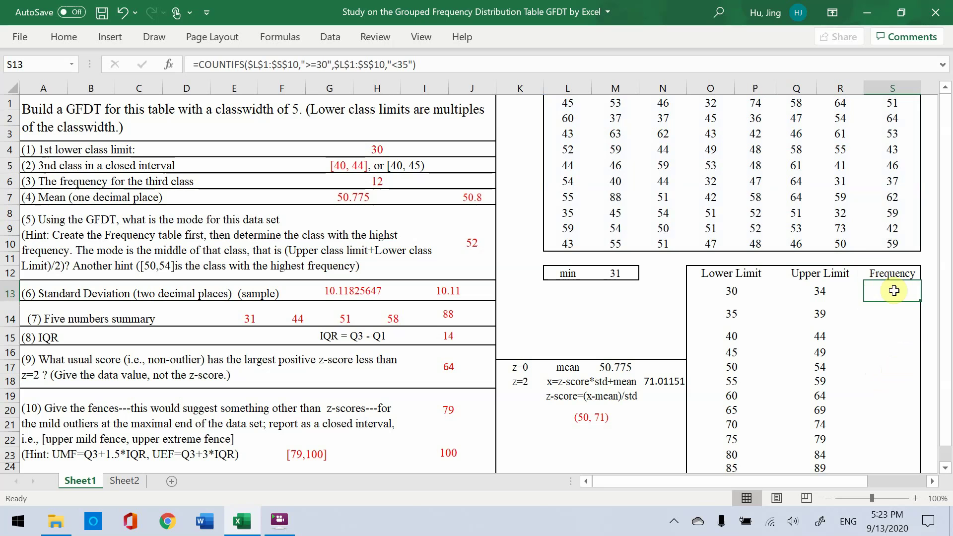
{"action": "left_click_drag", "start_coordinate": [921, 303], "coordinate": [888, 466]}
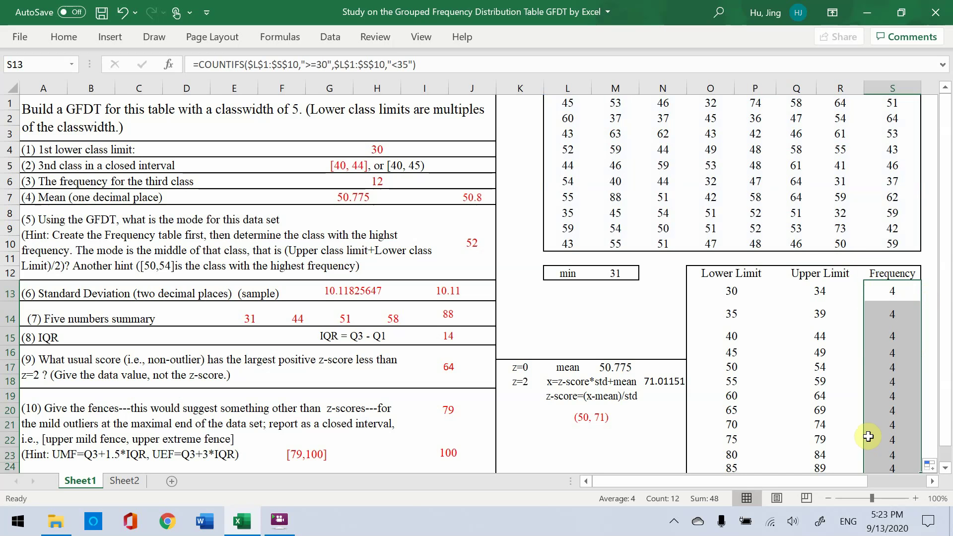
Step: Change the S14 count's lower bound to 35 so the 35–39 class shows 5
{"action": "left_click", "coordinate": [895, 293]}
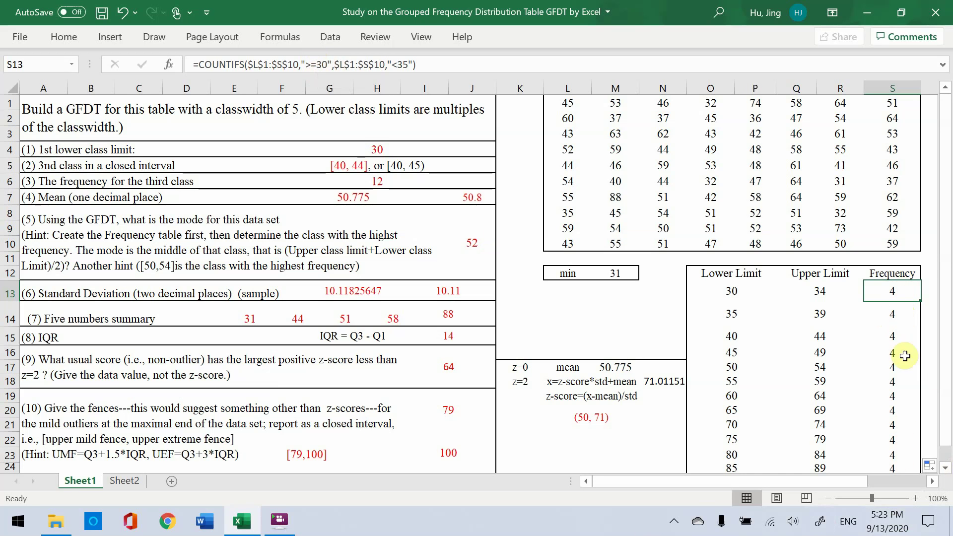
{"action": "left_click", "coordinate": [890, 320]}
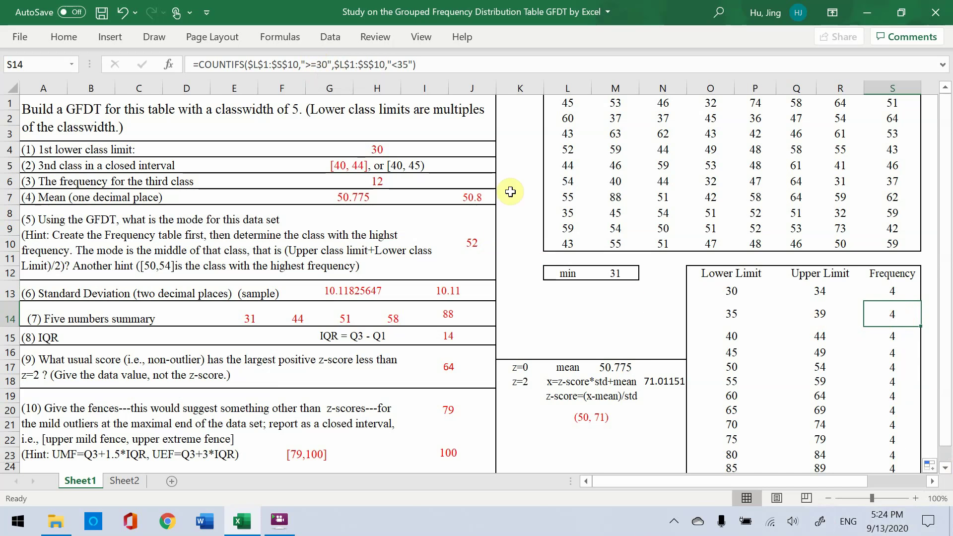
{"action": "left_click", "coordinate": [328, 64]}
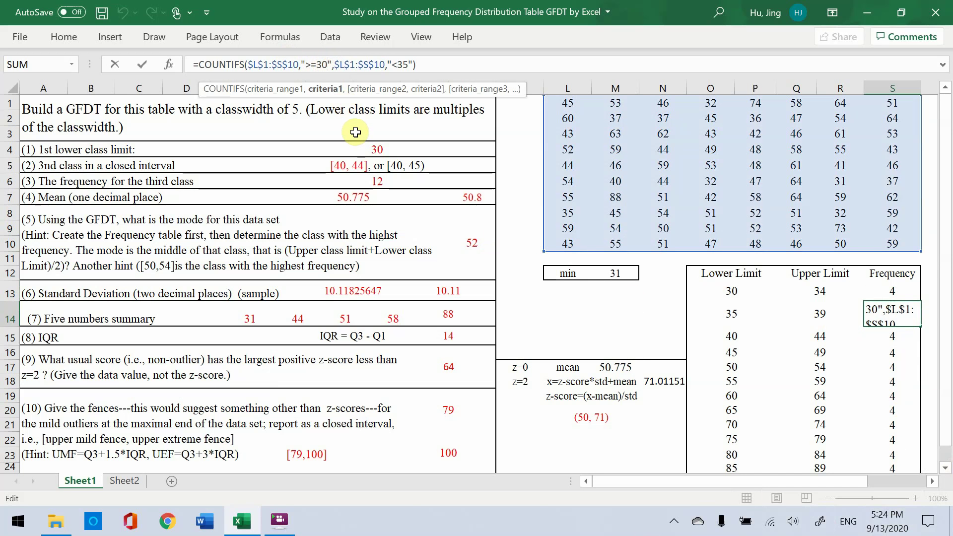
{"action": "key", "text": "BackSpace"}
{"action": "type", "text": "5"}
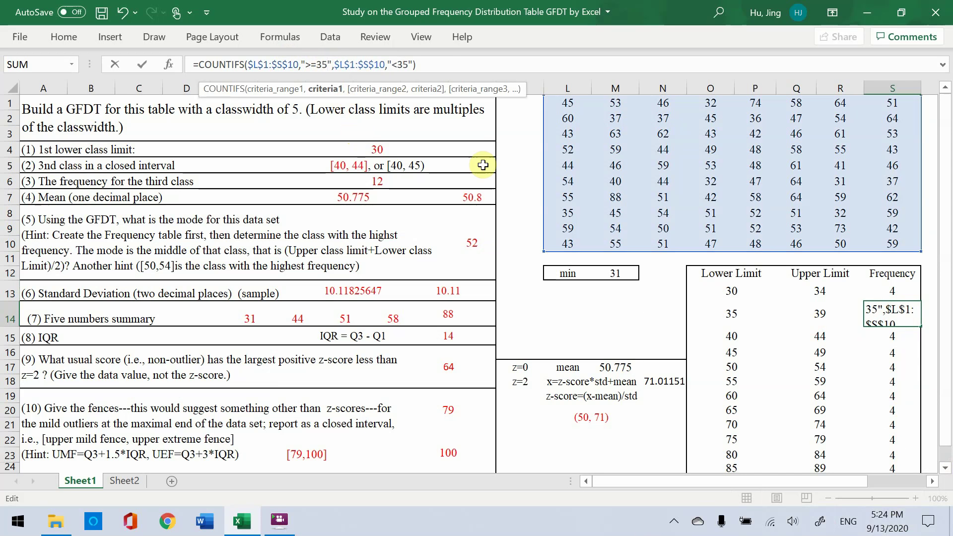
{"action": "left_click", "coordinate": [418, 80]}
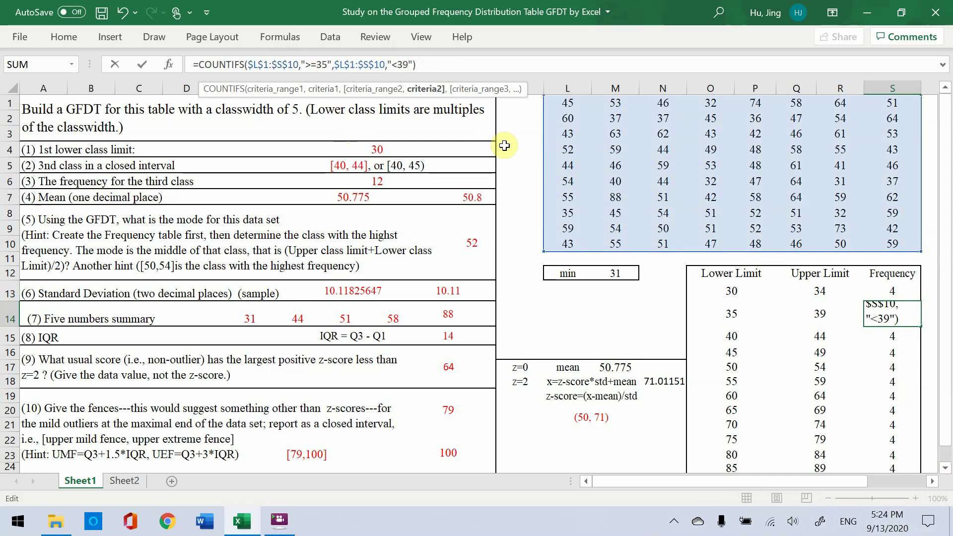
{"action": "key", "text": "Return"}
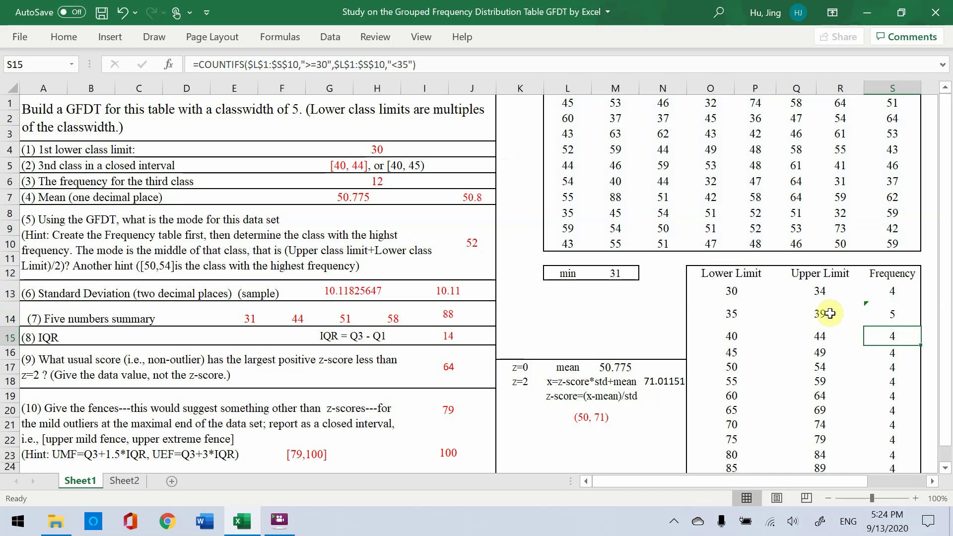
Step: Change the S15 count's bounds to 40 and 45 so the 40–44 class shows 12
{"action": "left_click", "coordinate": [325, 64]}
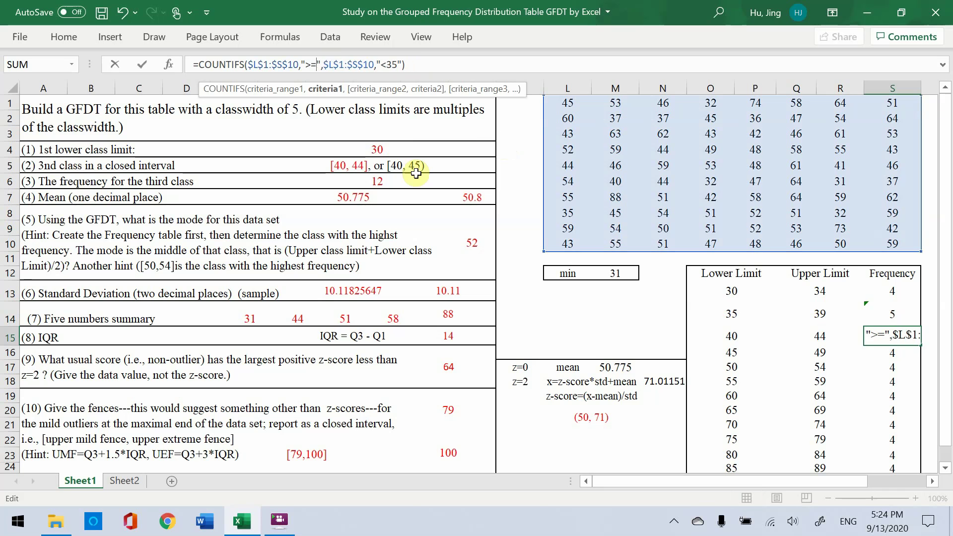
{"action": "key", "text": "BackSpace"}
{"action": "key", "text": "BackSpace"}
{"action": "type", "text": "40"}
{"action": "left_click", "coordinate": [409, 64]}
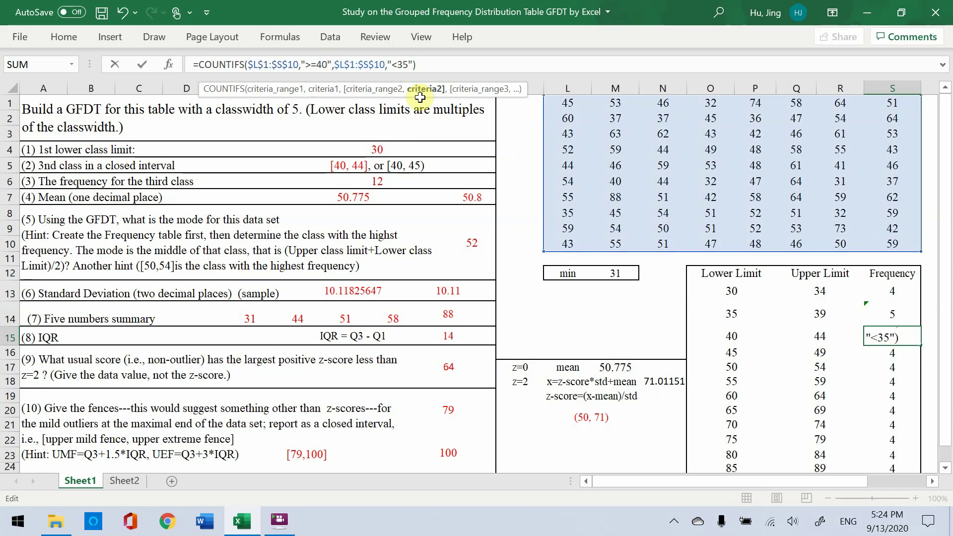
{"action": "type", "text": "45"}
{"action": "key", "text": "Return"}
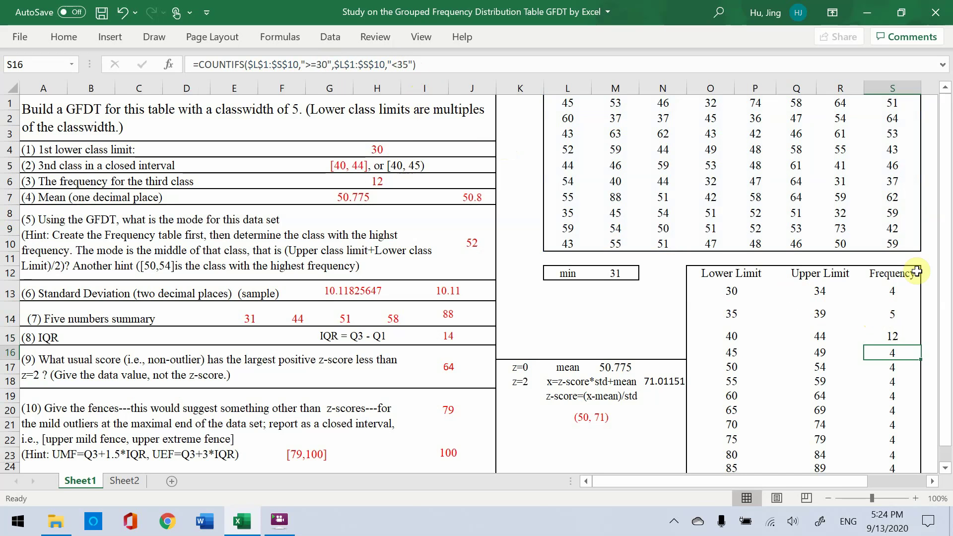
Step: Check the 50–54 class count of 19 and the mode formula giving 52
{"action": "left_click", "coordinate": [898, 293]}
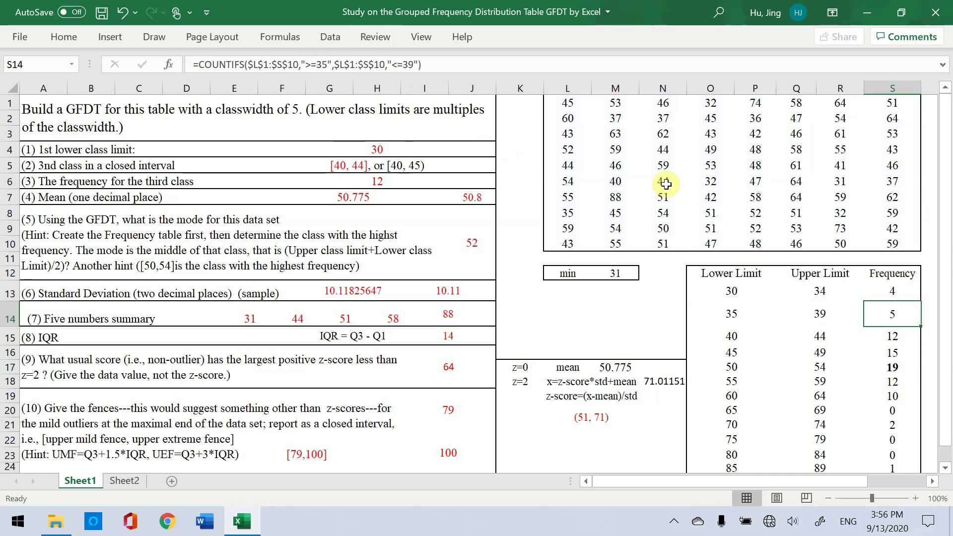
{"action": "left_click", "coordinate": [897, 366]}
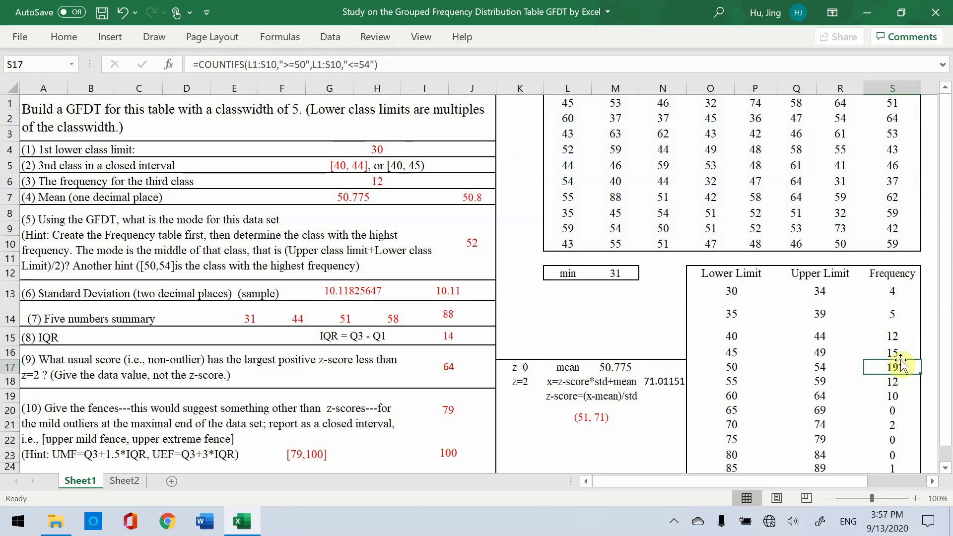
{"action": "left_click", "coordinate": [728, 370]}
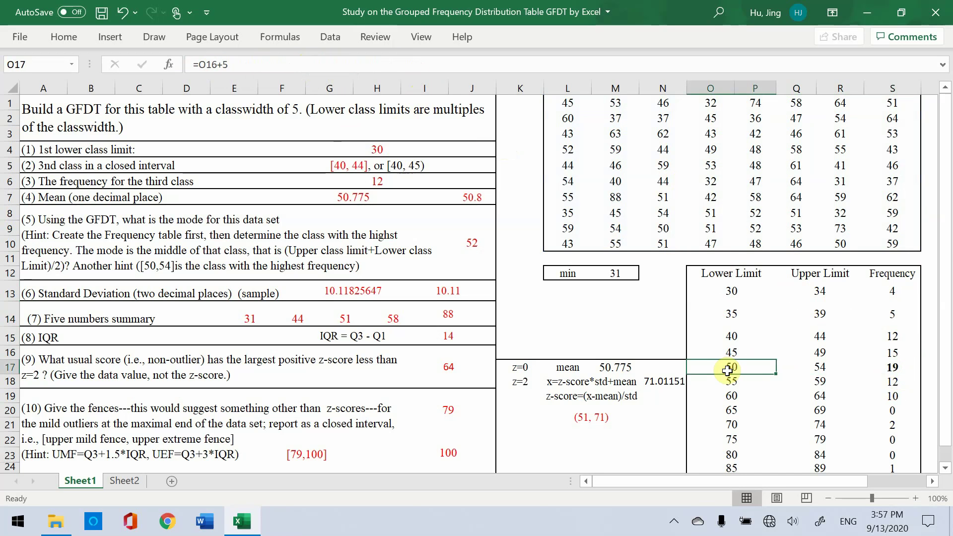
{"action": "left_click", "coordinate": [816, 368]}
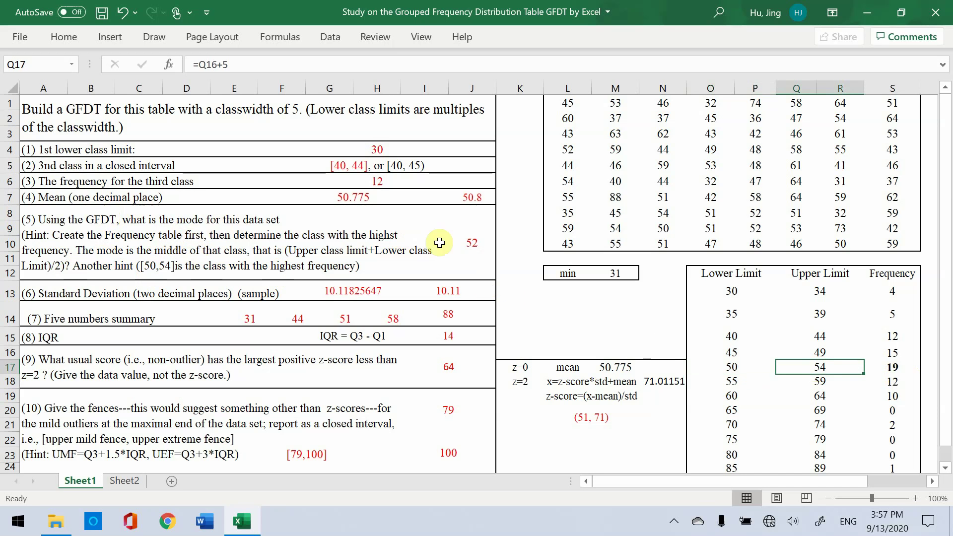
{"action": "left_click", "coordinate": [469, 243]}
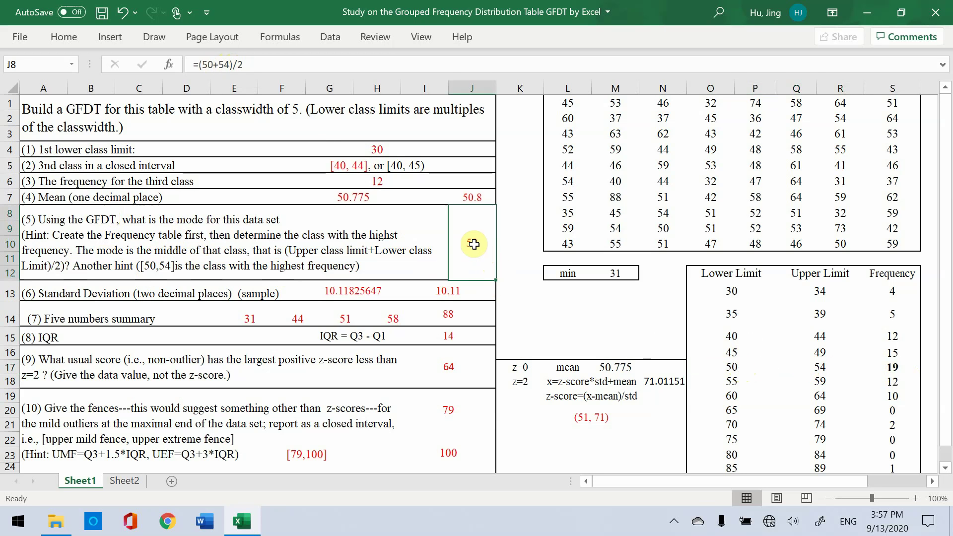
Step: Review the standard deviation, minimum, maximum and quartile formulas in the summary
{"action": "left_click", "coordinate": [344, 293]}
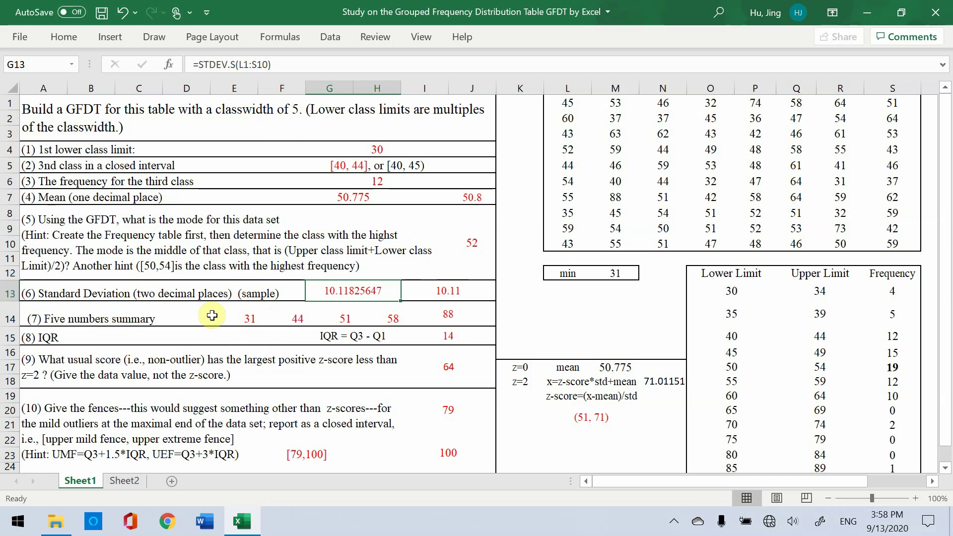
{"action": "left_click", "coordinate": [237, 318]}
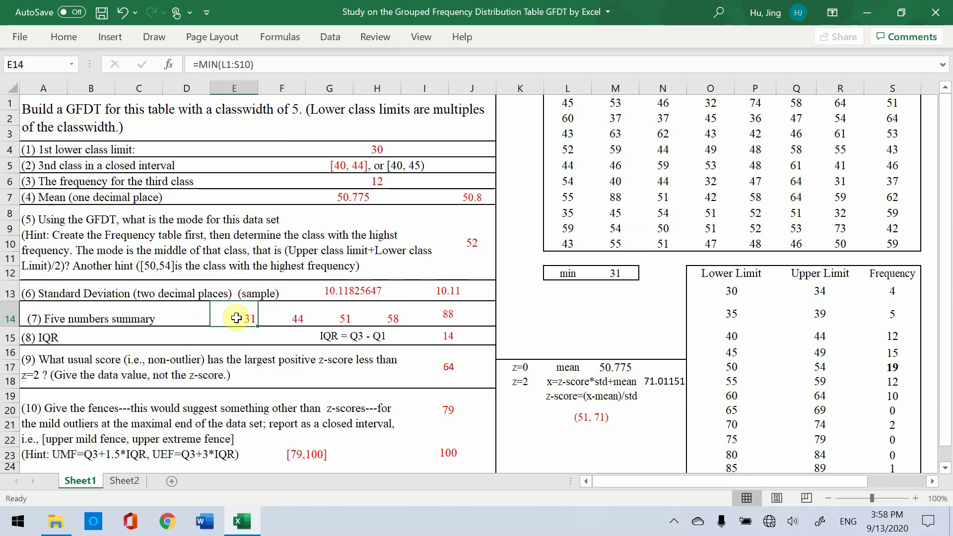
{"action": "left_click", "coordinate": [441, 317]}
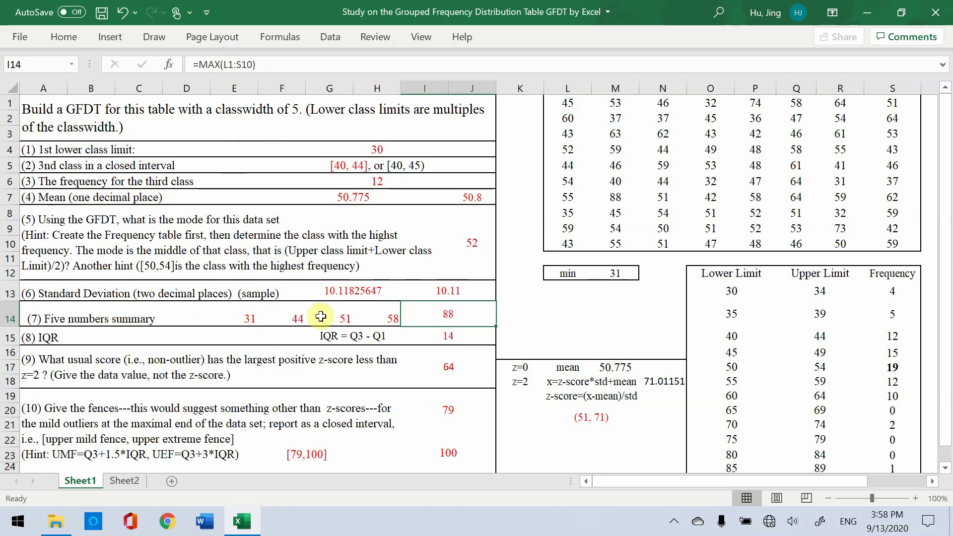
{"action": "left_click", "coordinate": [295, 318]}
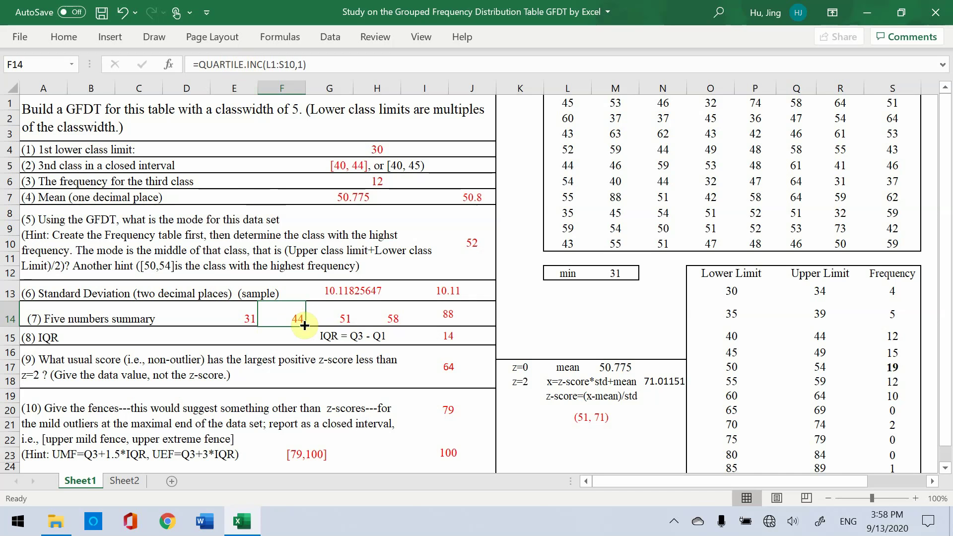
{"action": "left_click", "coordinate": [341, 320]}
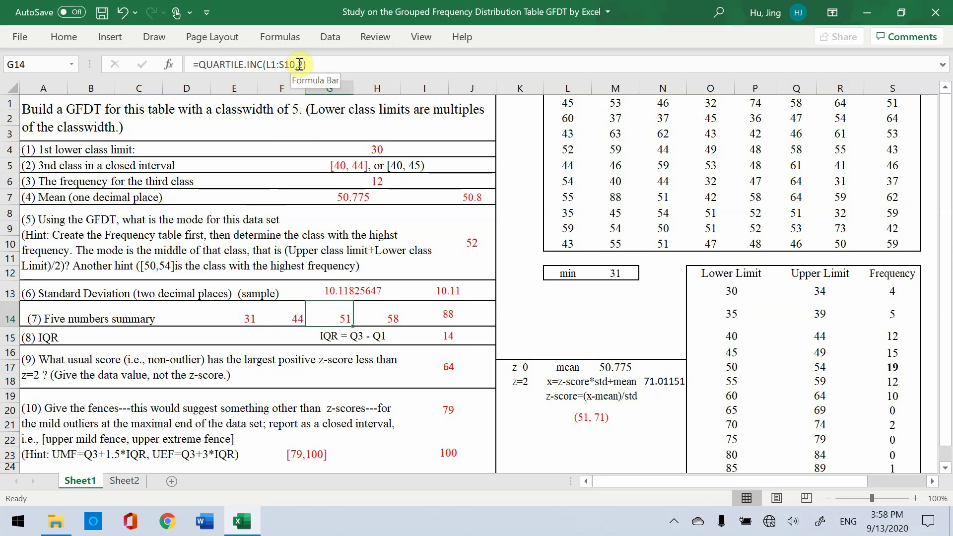
{"action": "left_click", "coordinate": [380, 319]}
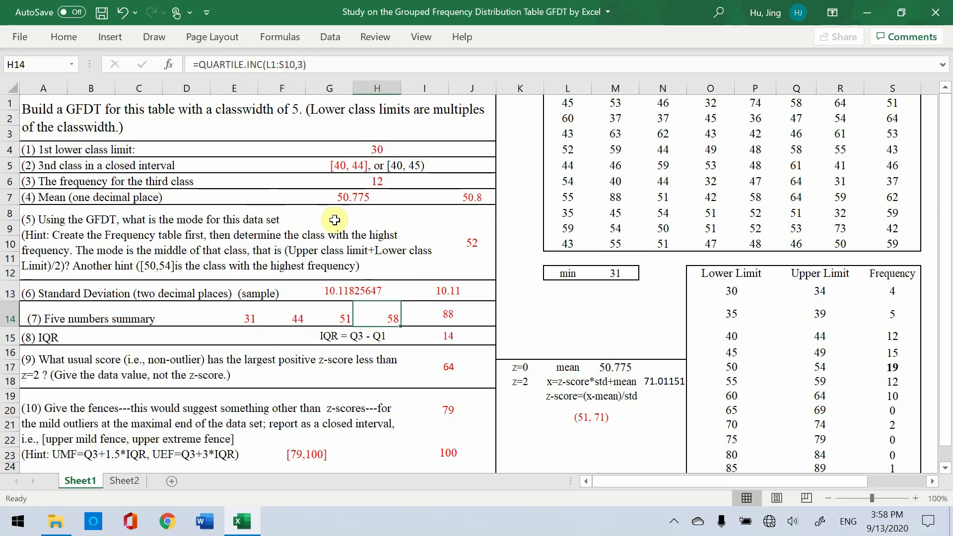
Step: Rewrite the third quartile as =QUARTILE.INC(L1:S10,3), giving 58
{"action": "key", "text": "BackSpace"}
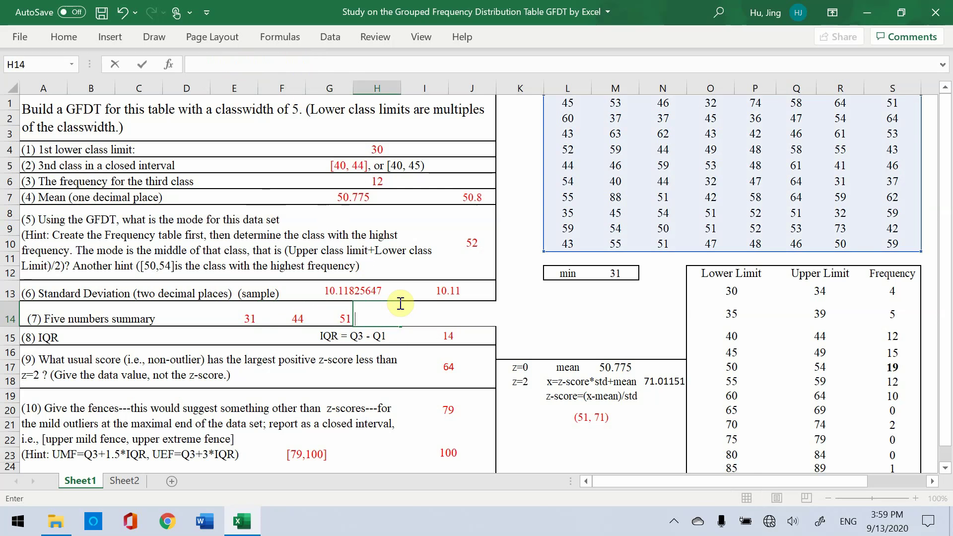
{"action": "type", "text": "=qu"}
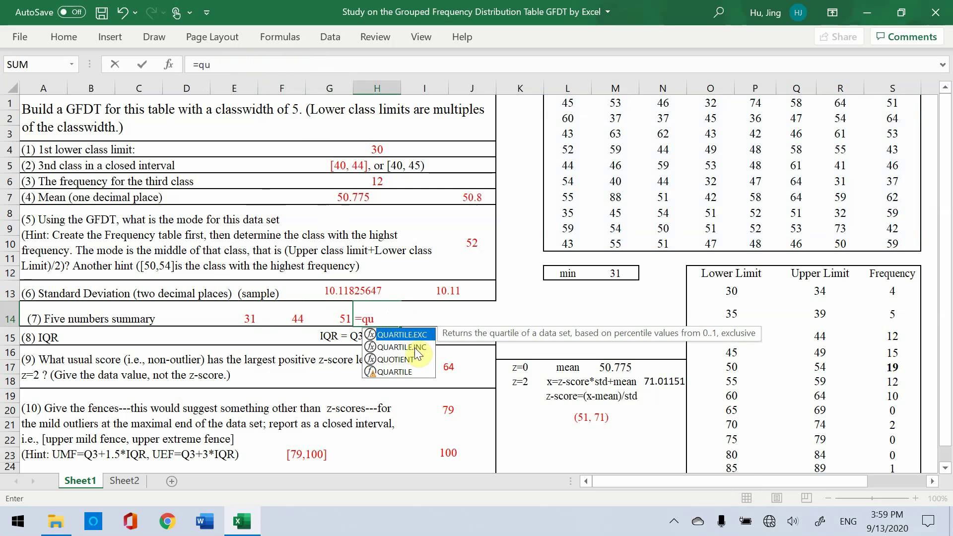
{"action": "double_click", "coordinate": [415, 347]}
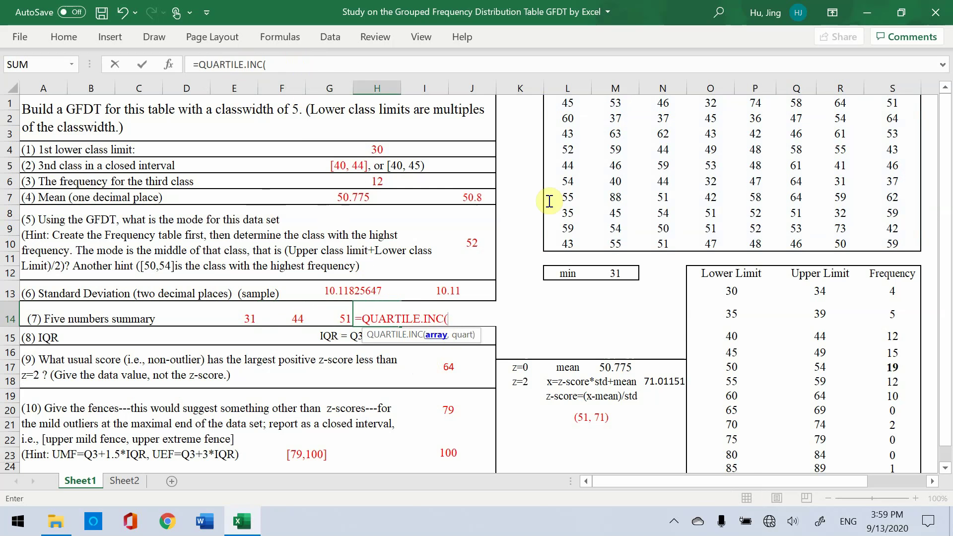
{"action": "left_click_drag", "start_coordinate": [561, 102], "coordinate": [871, 237]}
{"action": "type", "text": ","}
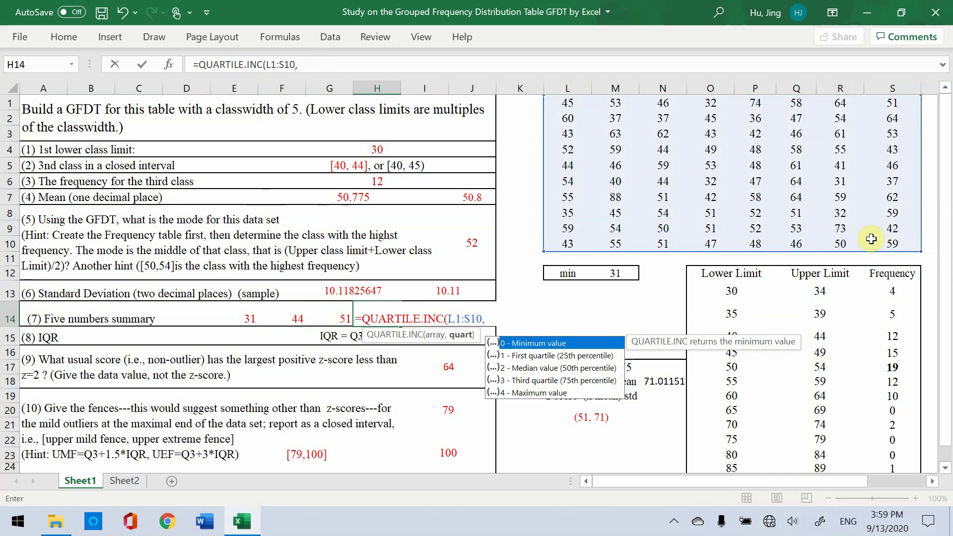
{"action": "left_click", "coordinate": [548, 383]}
{"action": "double_click", "coordinate": [544, 383]}
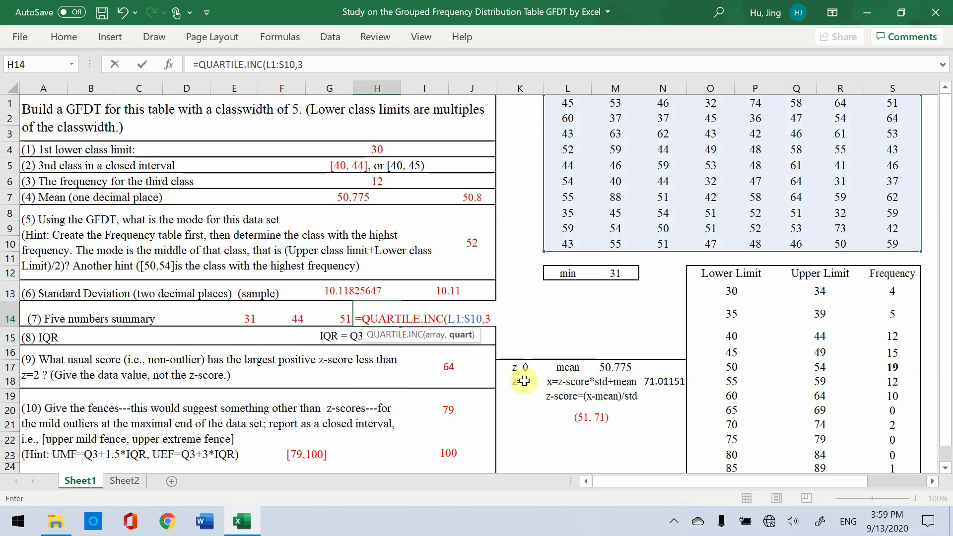
{"action": "key", "text": "Return"}
{"action": "left_click", "coordinate": [455, 322]}
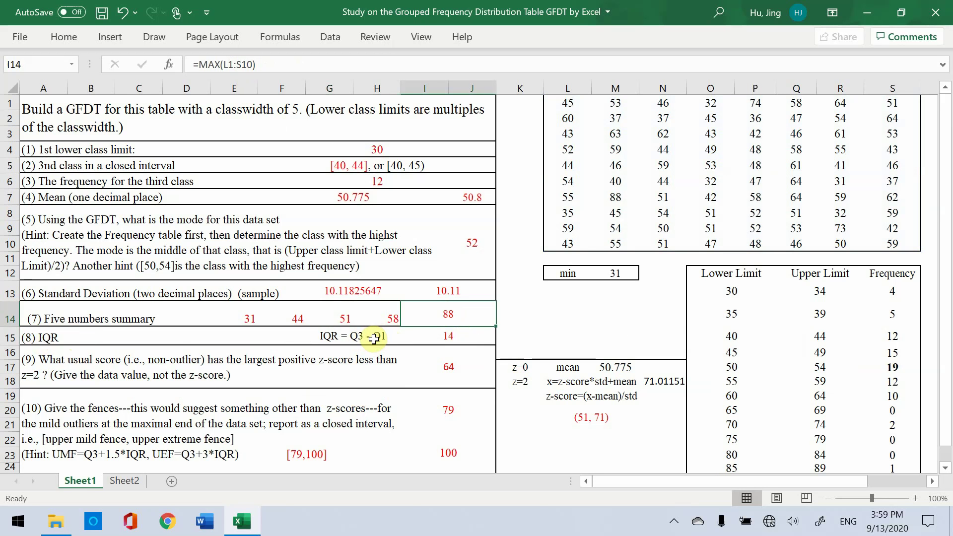
{"action": "left_click", "coordinate": [449, 337]}
{"action": "left_click", "coordinate": [394, 318]}
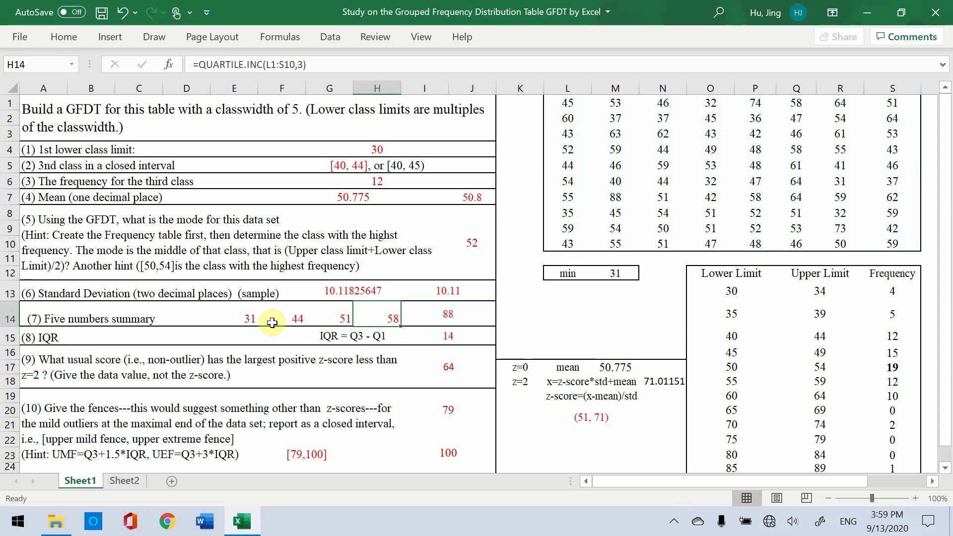
{"action": "left_click", "coordinate": [453, 353]}
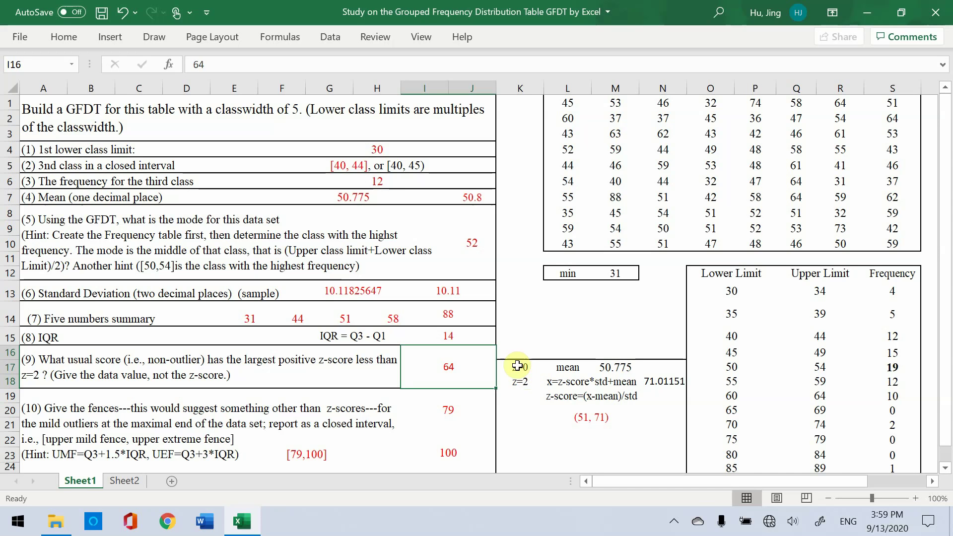
Step: Review the z-score working, including the mean value 50.775
{"action": "left_click", "coordinate": [567, 369]}
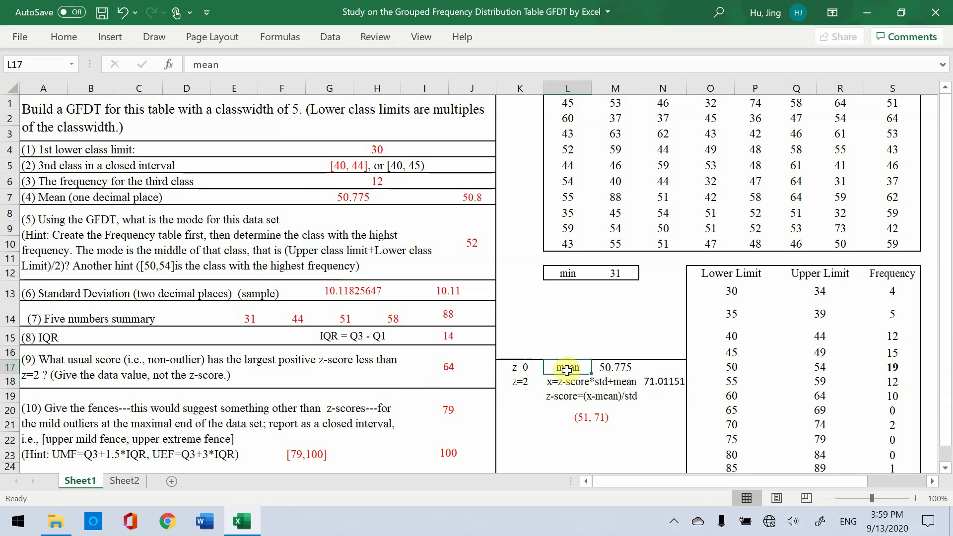
{"action": "left_click", "coordinate": [618, 370]}
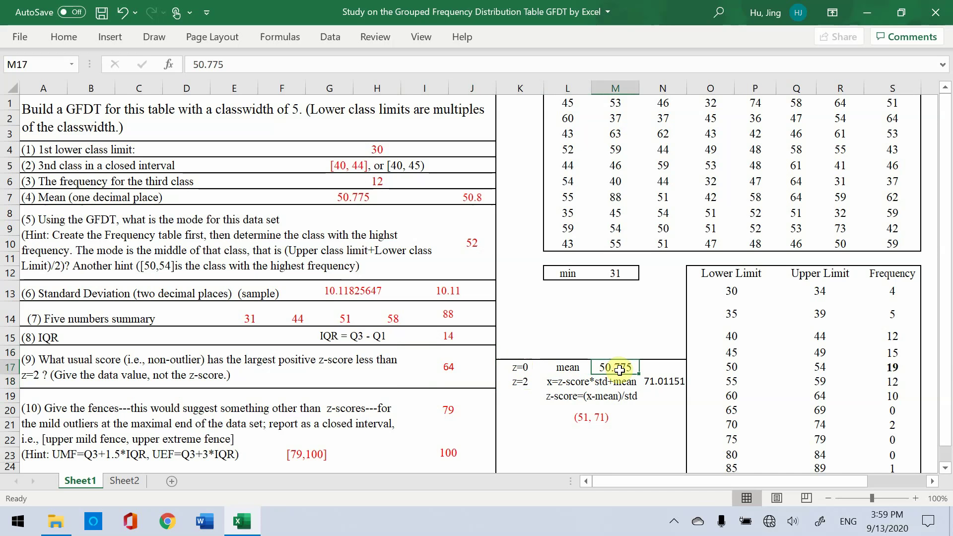
{"action": "left_click", "coordinate": [571, 397]}
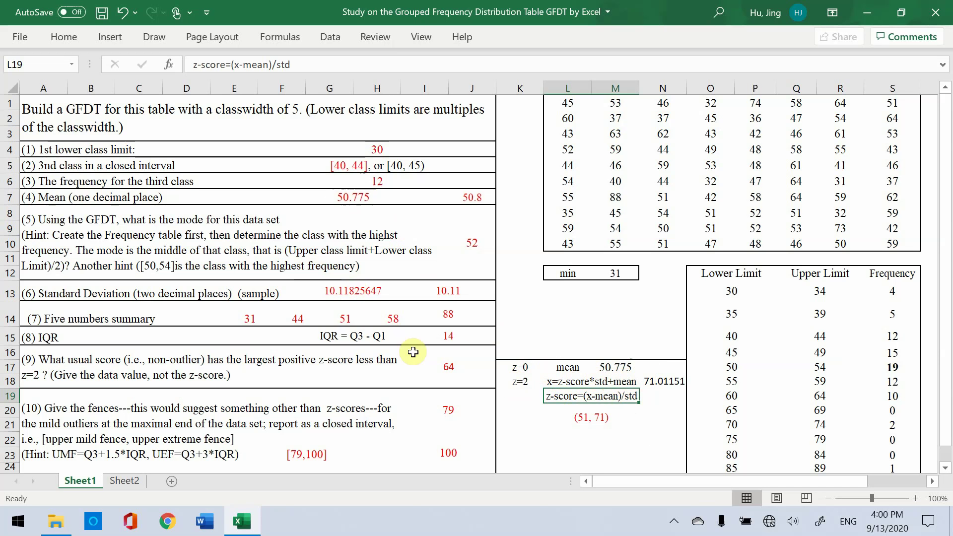
Step: Correct the interval answer from (51, 71) to (50, 71)
{"action": "left_click", "coordinate": [603, 425]}
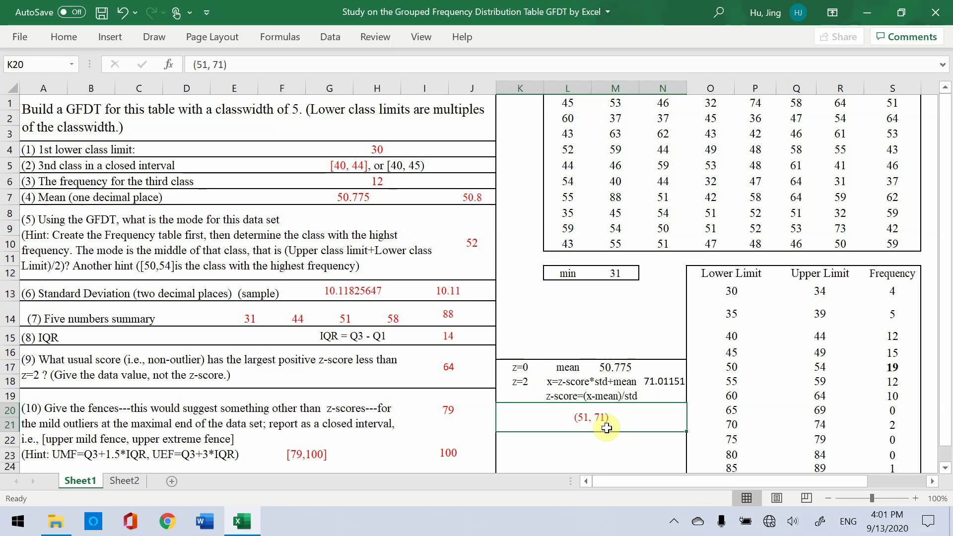
{"action": "double_click", "coordinate": [590, 418]}
{"action": "left_click", "coordinate": [510, 418]}
{"action": "key", "text": "BackSpace"}
{"action": "type", "text": "0"}
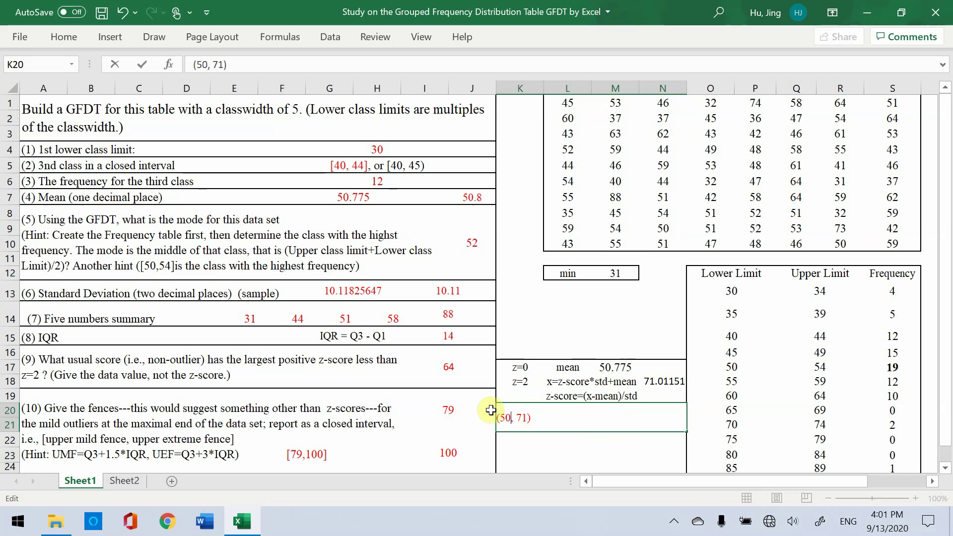
{"action": "left_click", "coordinate": [567, 454]}
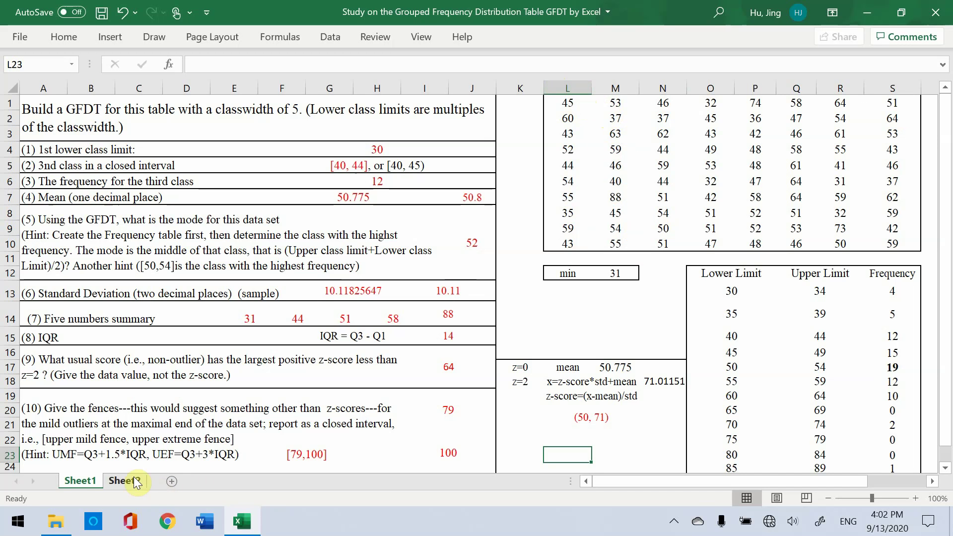
{"action": "left_click", "coordinate": [117, 482]}
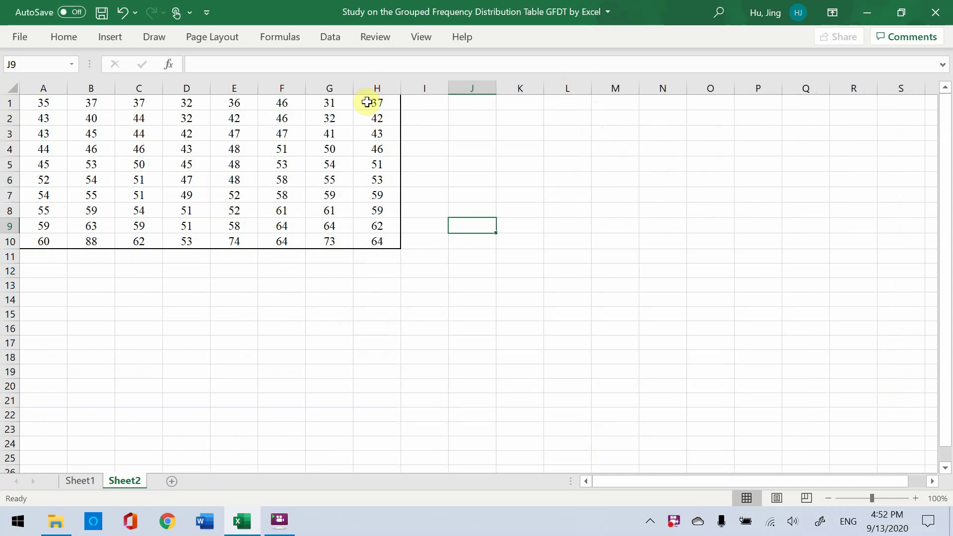
{"action": "left_click", "coordinate": [367, 90]}
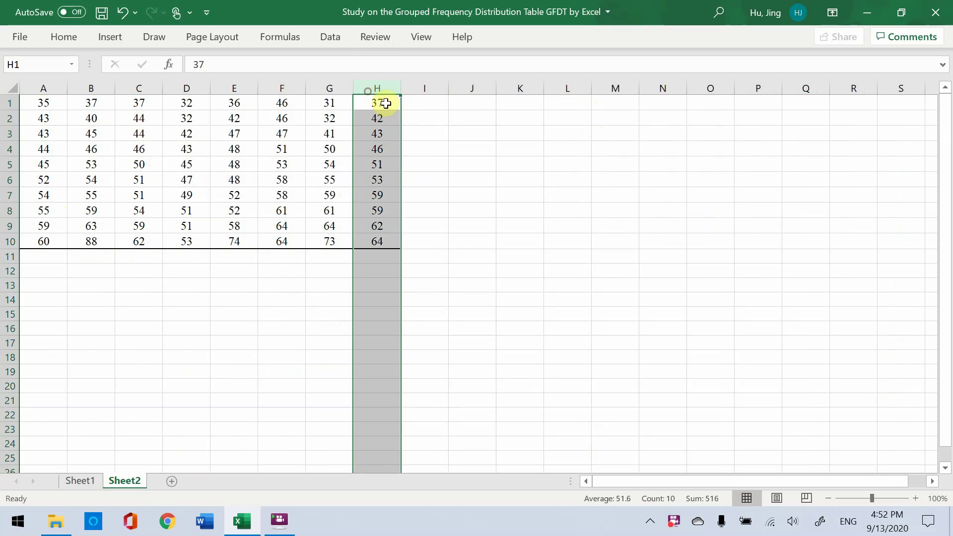
{"action": "left_click", "coordinate": [64, 38]}
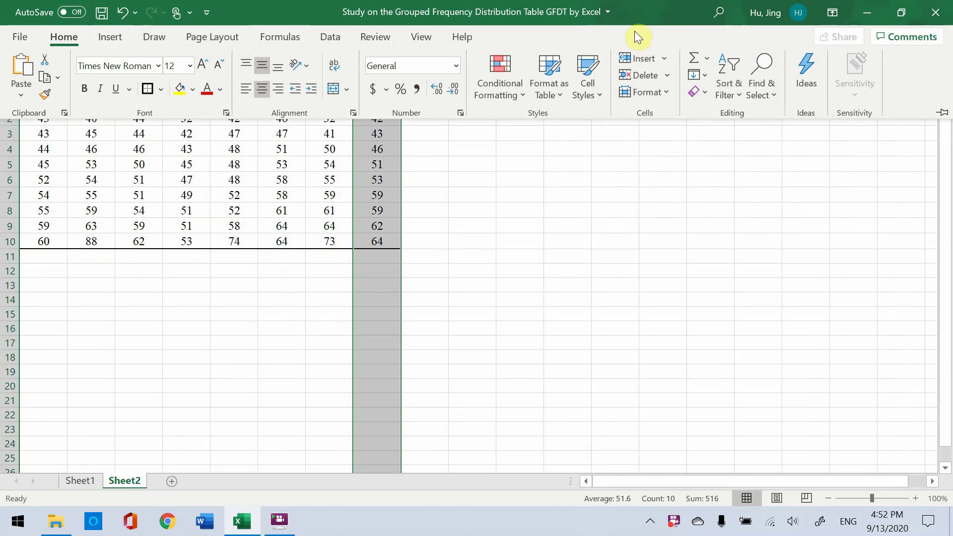
{"action": "left_click", "coordinate": [738, 94]}
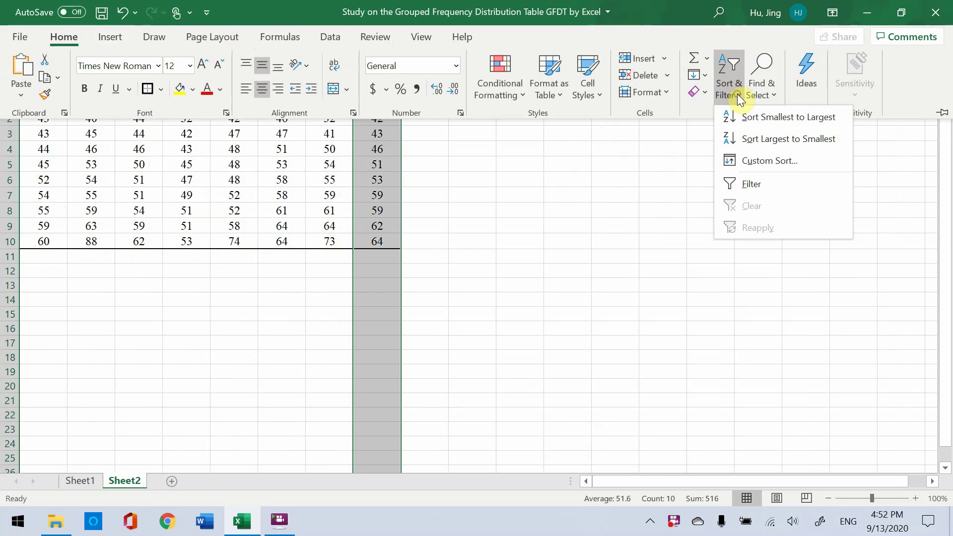
{"action": "left_click", "coordinate": [763, 117]}
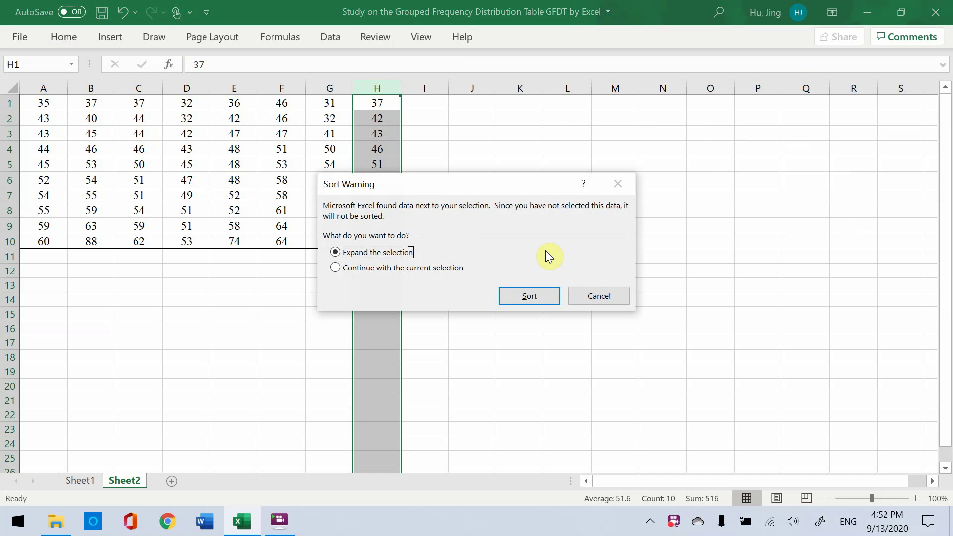
{"action": "left_click", "coordinate": [334, 269]}
{"action": "left_click", "coordinate": [536, 299]}
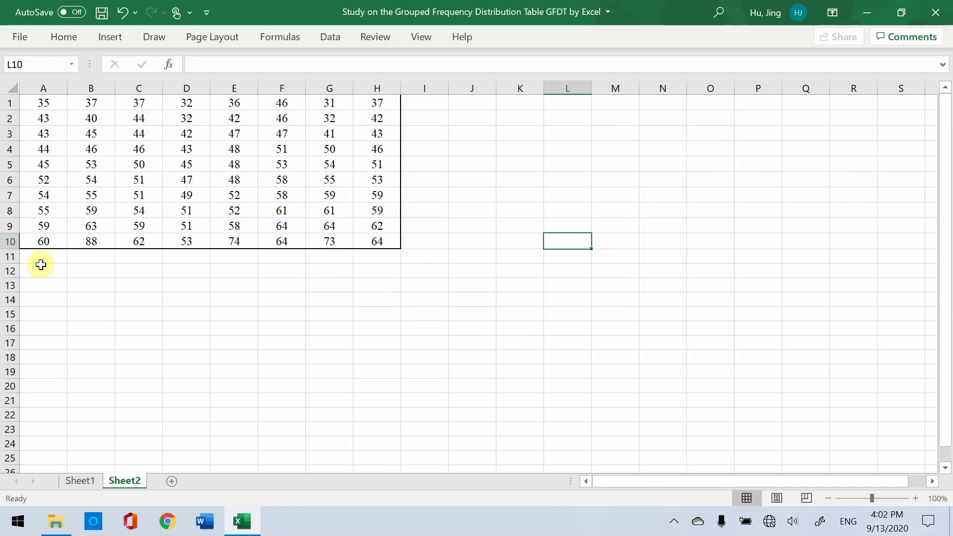
{"action": "left_click_drag", "start_coordinate": [40, 243], "coordinate": [375, 237]}
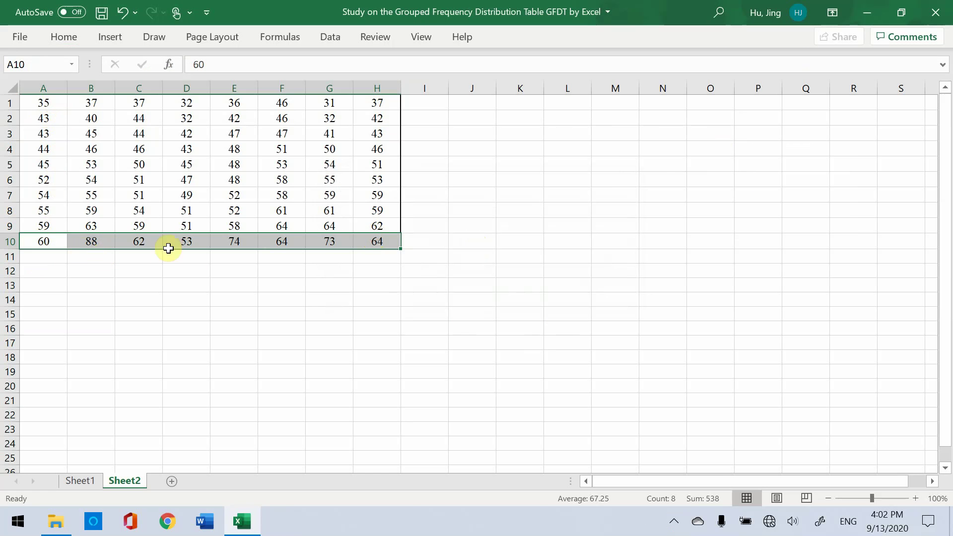
{"action": "key", "text": "ctrl+Page_Up"}
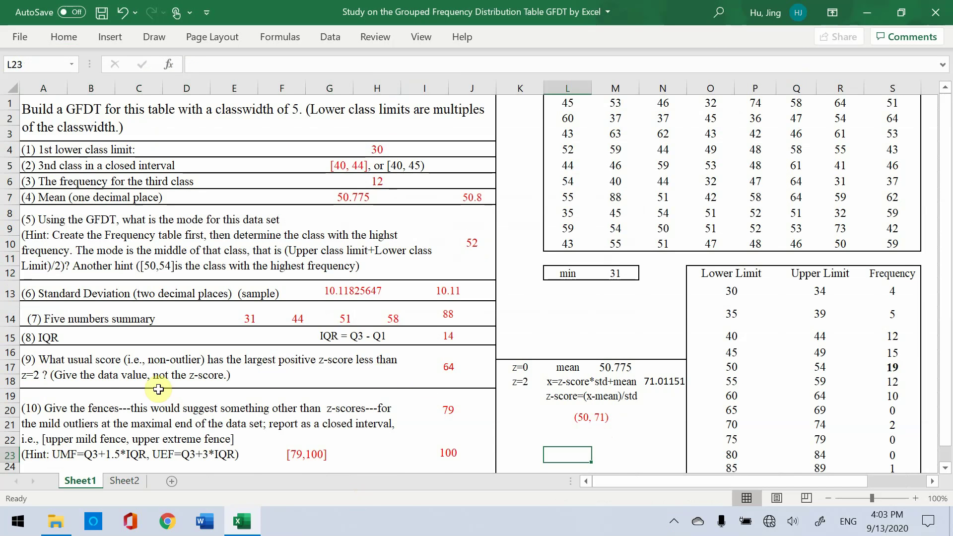
{"action": "left_click", "coordinate": [124, 482]}
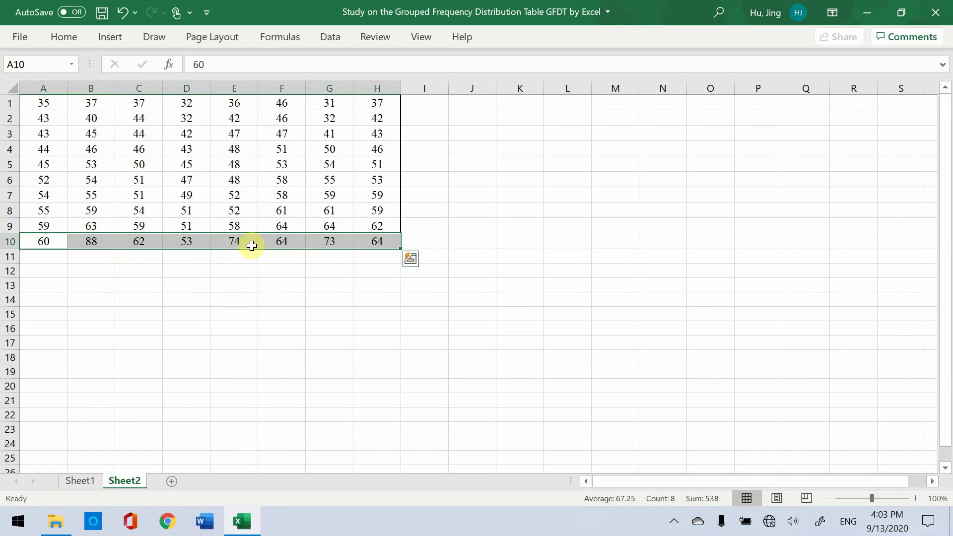
{"action": "left_click", "coordinate": [367, 243]}
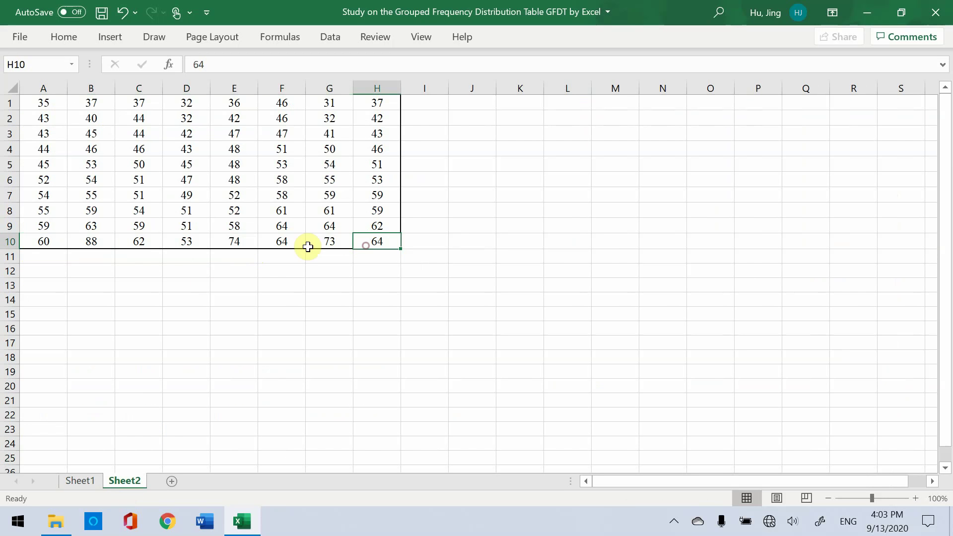
{"action": "left_click", "coordinate": [285, 243]}
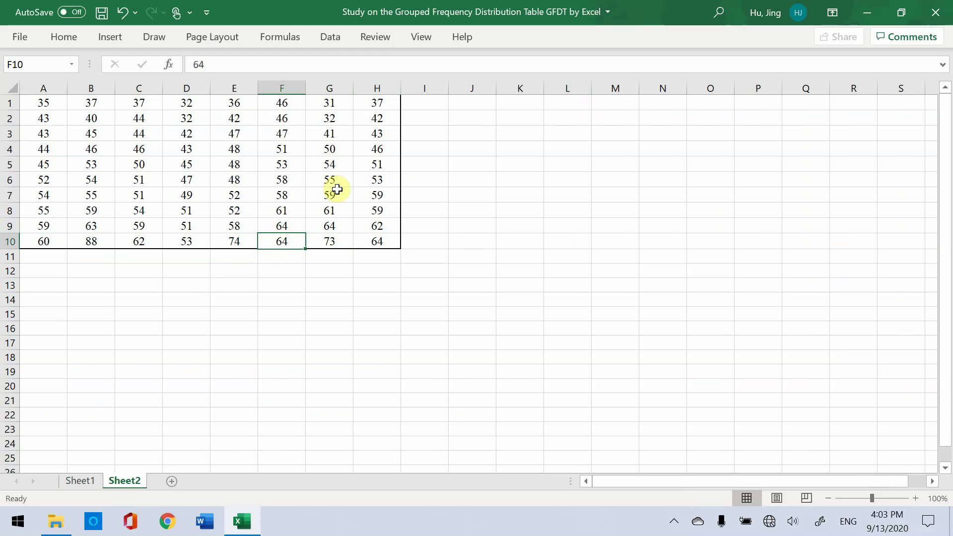
{"action": "left_click", "coordinate": [55, 244]}
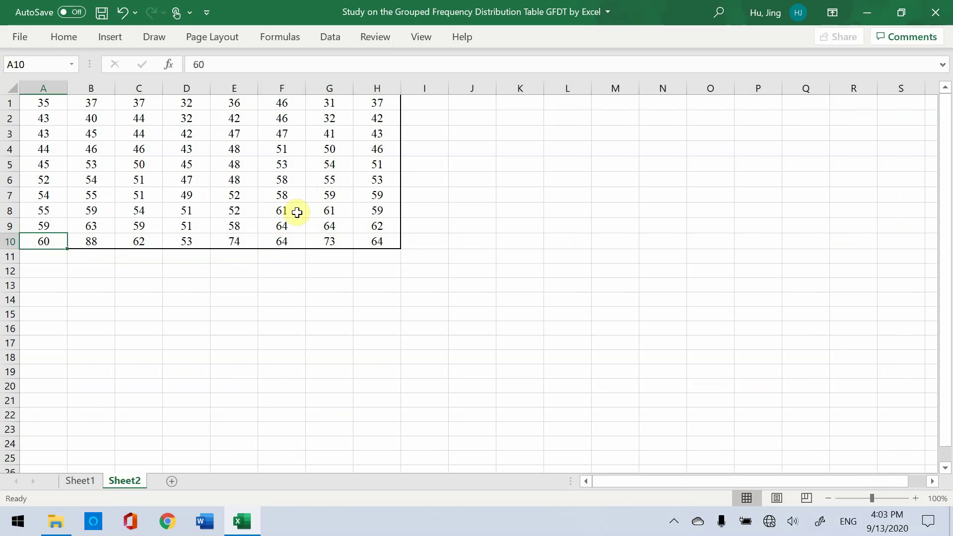
{"action": "left_click", "coordinate": [291, 243]}
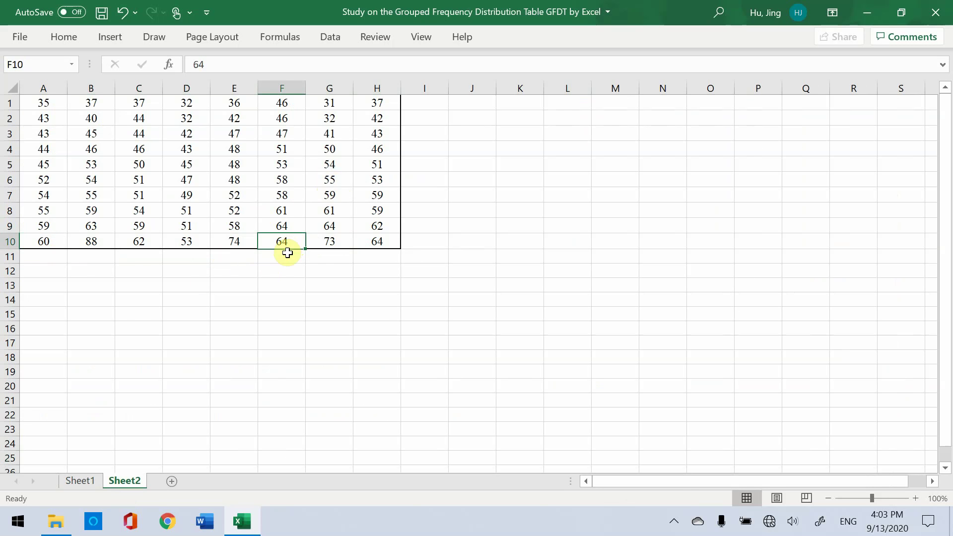
{"action": "left_click", "coordinate": [79, 480]}
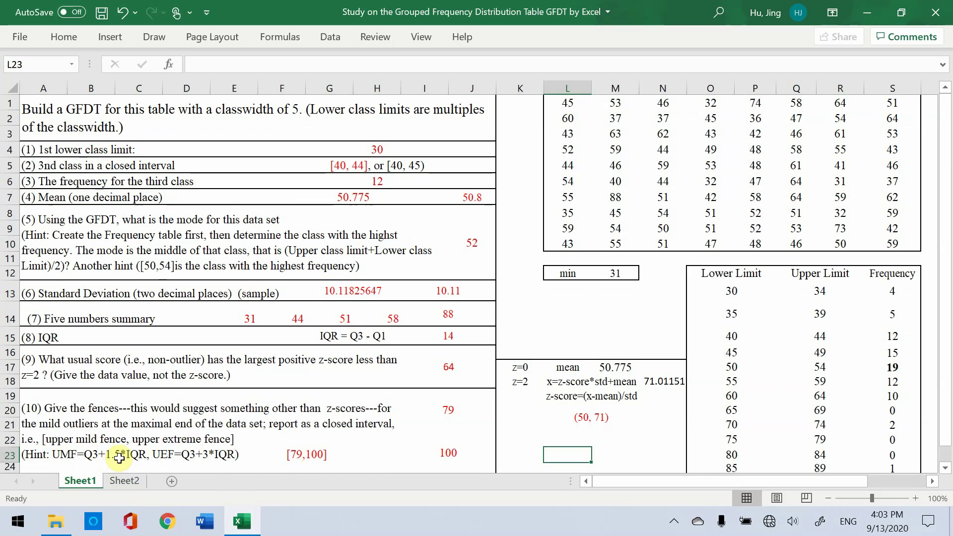
Step: Replace the upper extreme fence in I22 with =H14+3*I15, giving 100
{"action": "left_click", "coordinate": [444, 417]}
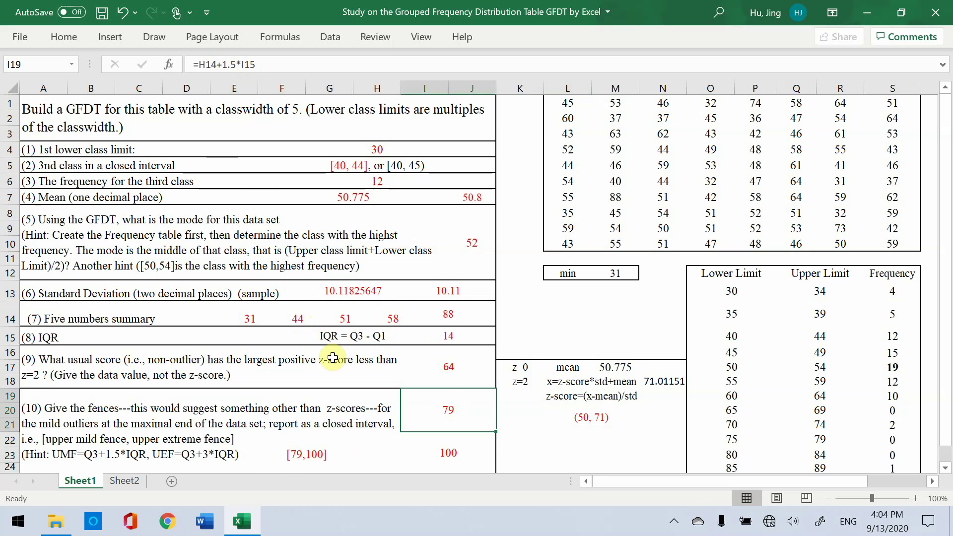
{"action": "scroll", "coordinate": [557, 453], "scroll_direction": "down", "scroll_amount": 1}
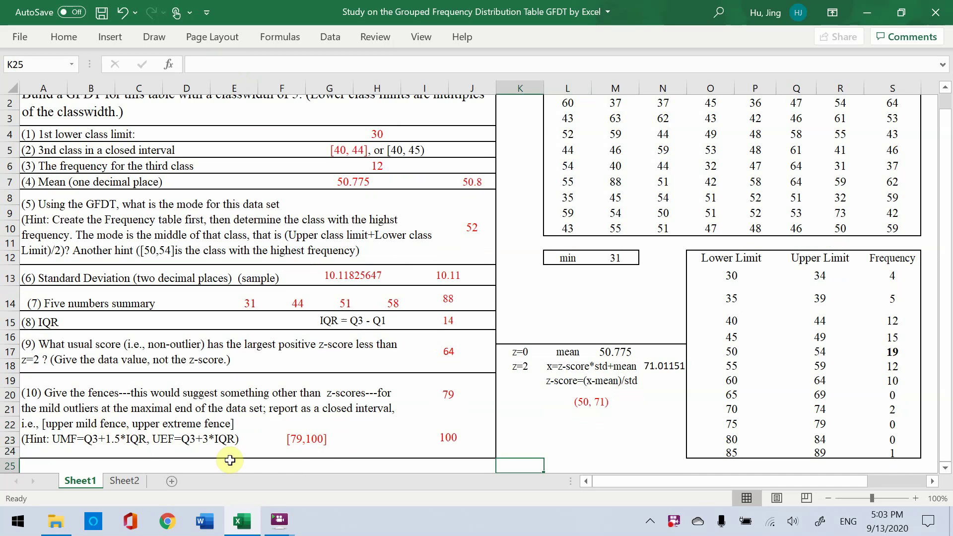
{"action": "left_click", "coordinate": [451, 438]}
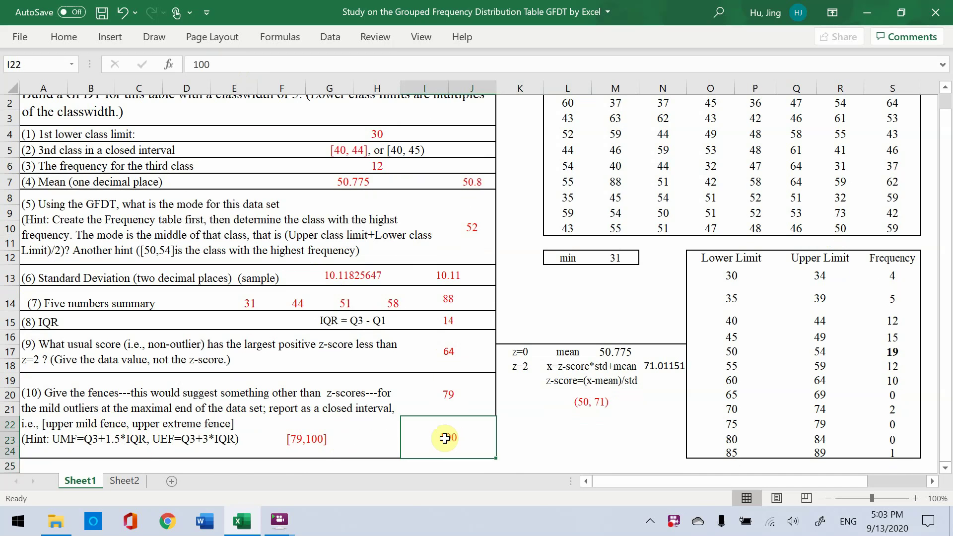
{"action": "type", "text": "="}
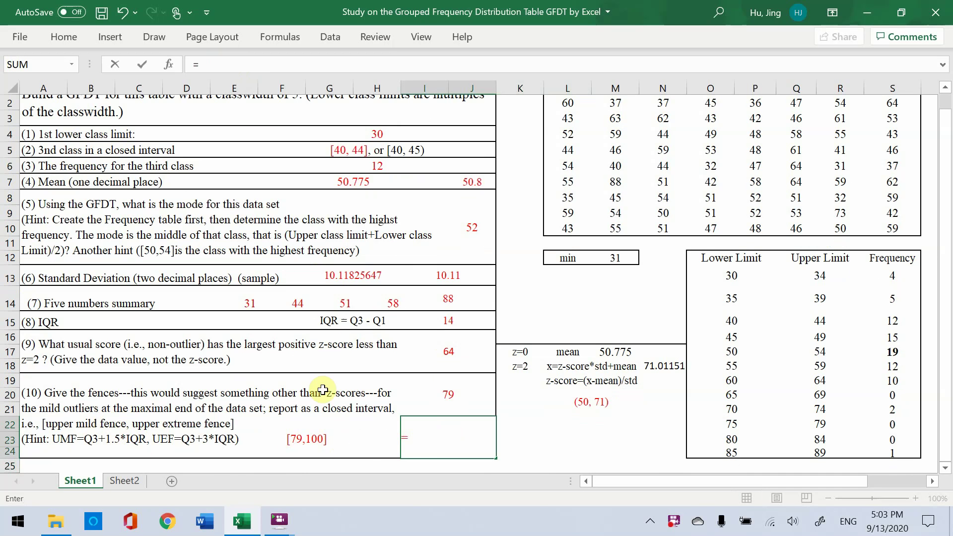
{"action": "left_click", "coordinate": [388, 301]}
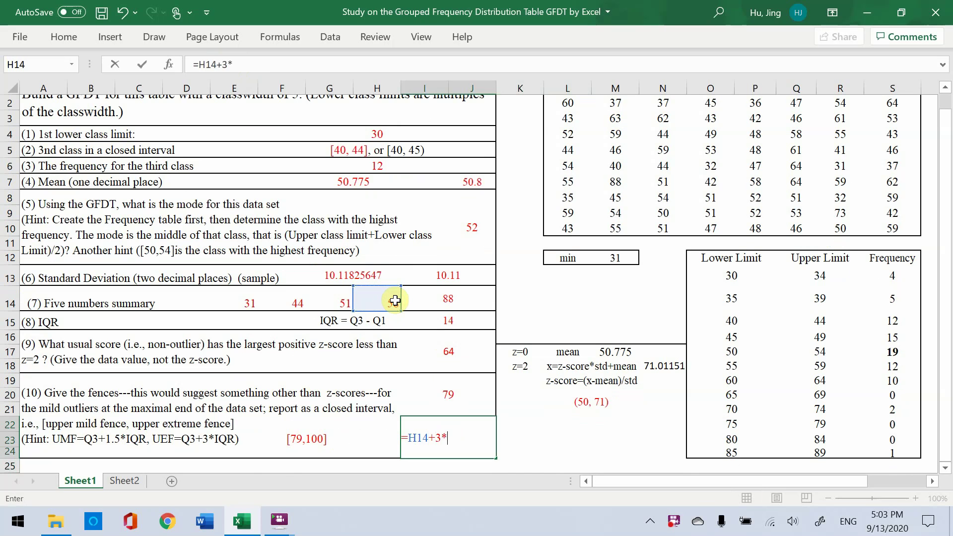
{"action": "left_click", "coordinate": [449, 322]}
{"action": "key", "text": "Return"}
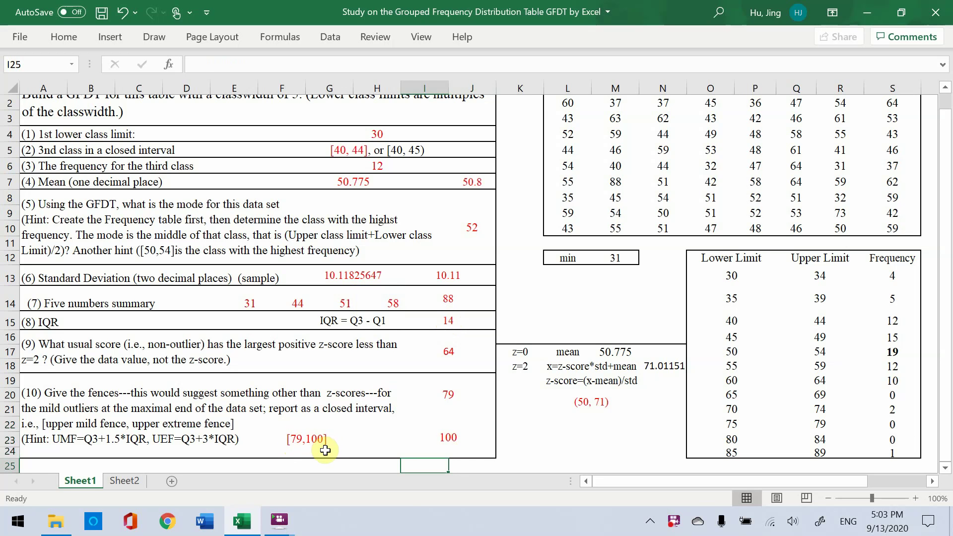
{"action": "left_click", "coordinate": [472, 454]}
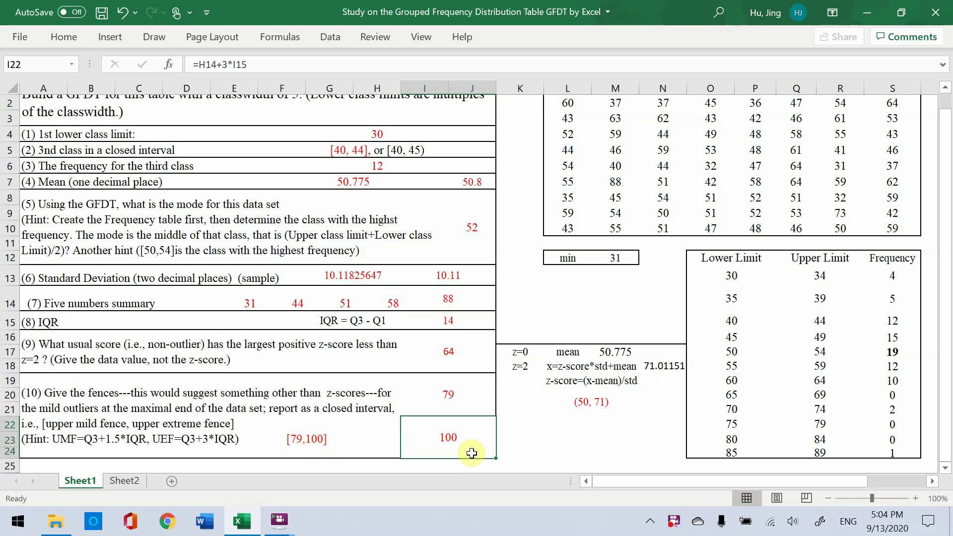